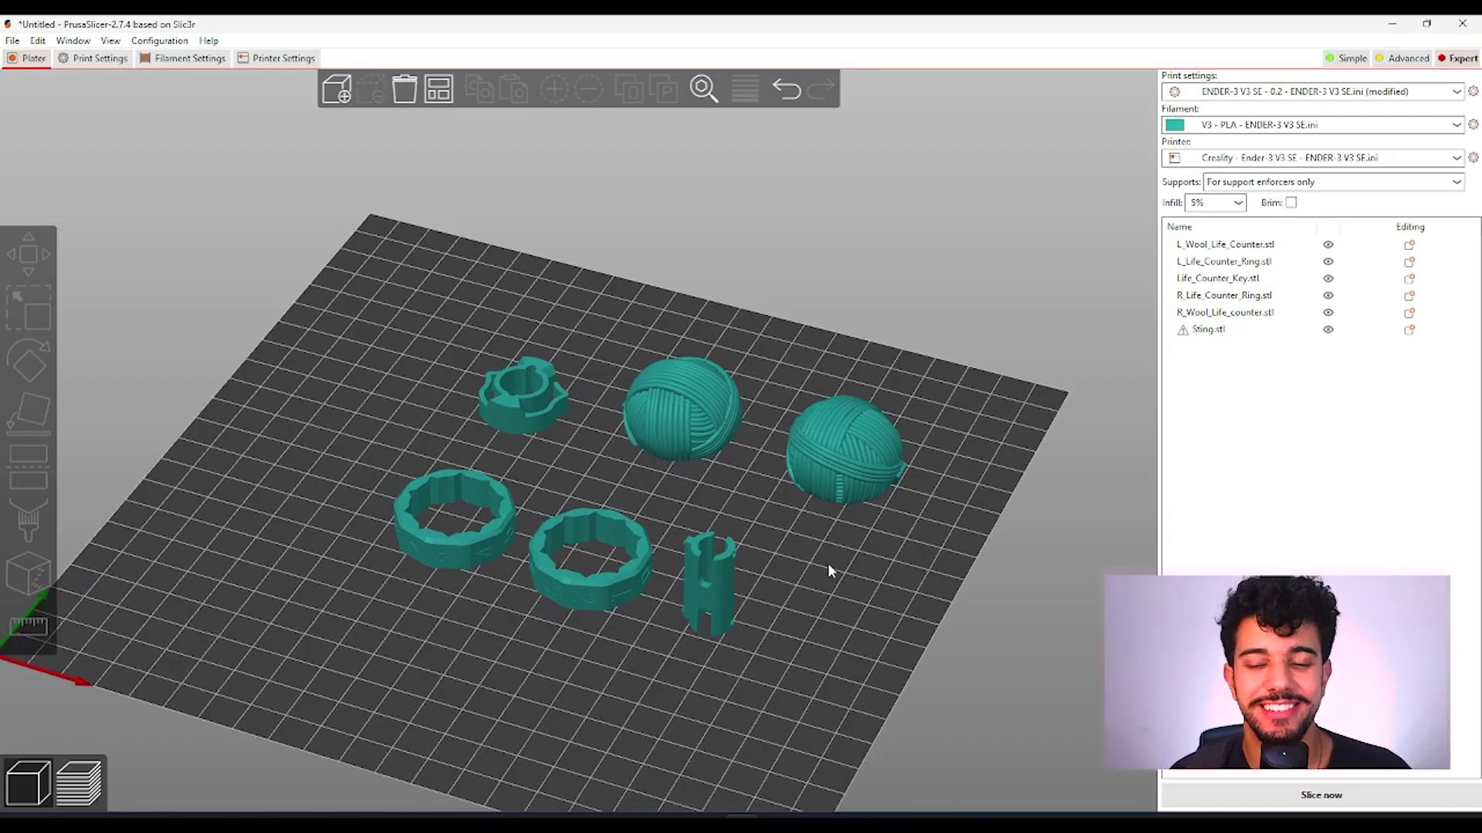
Step: Orbit the plate view and select each yarn ball in turn to inspect them
left_click_drag(818, 566, 808, 559)
middle_click_drag(810, 561, 792, 548)
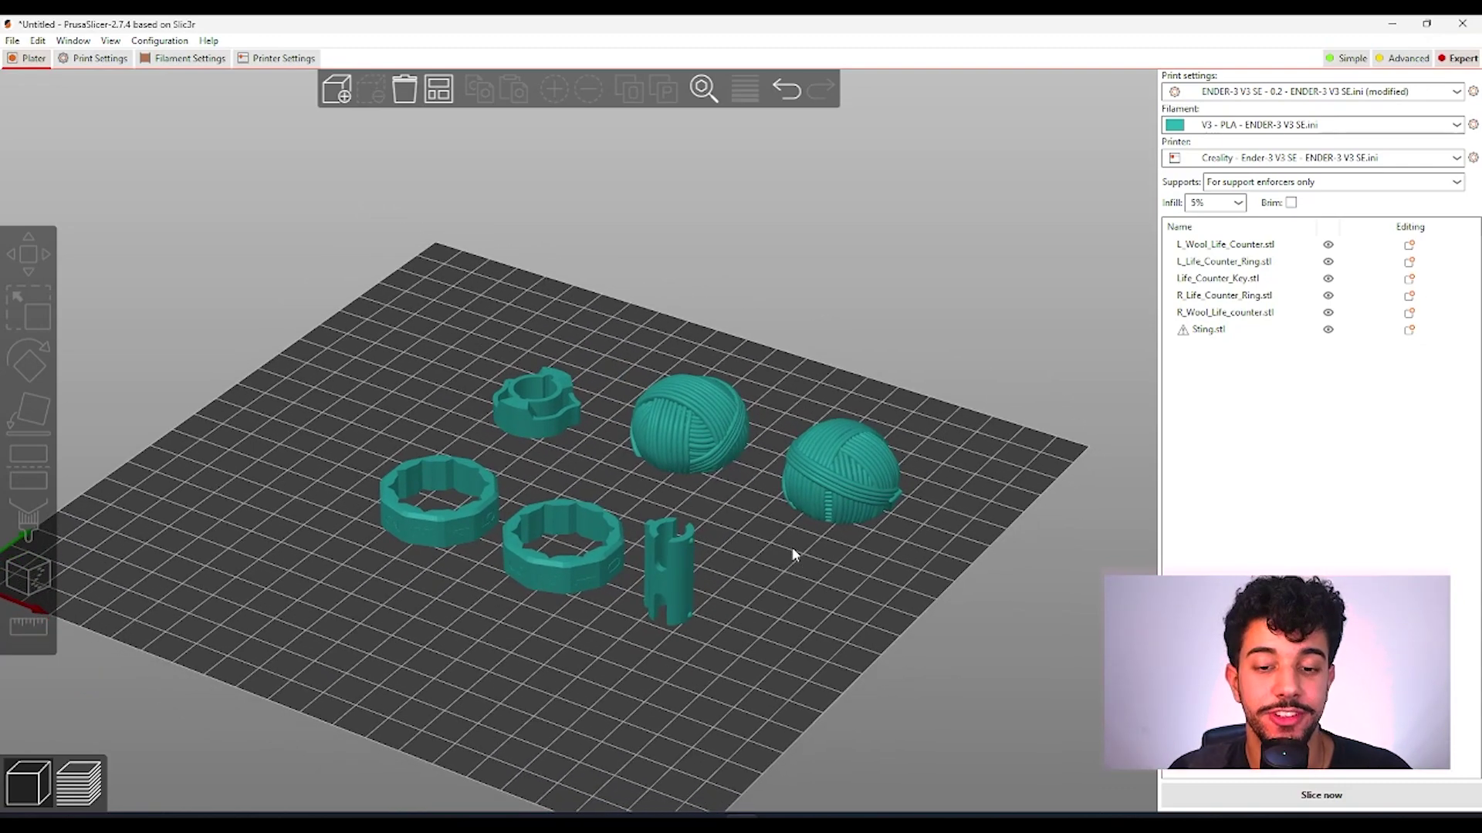
mouse_move(790, 549)
left_mouse_down()
mouse_move(822, 576)
mouse_move(803, 573)
left_mouse_up()
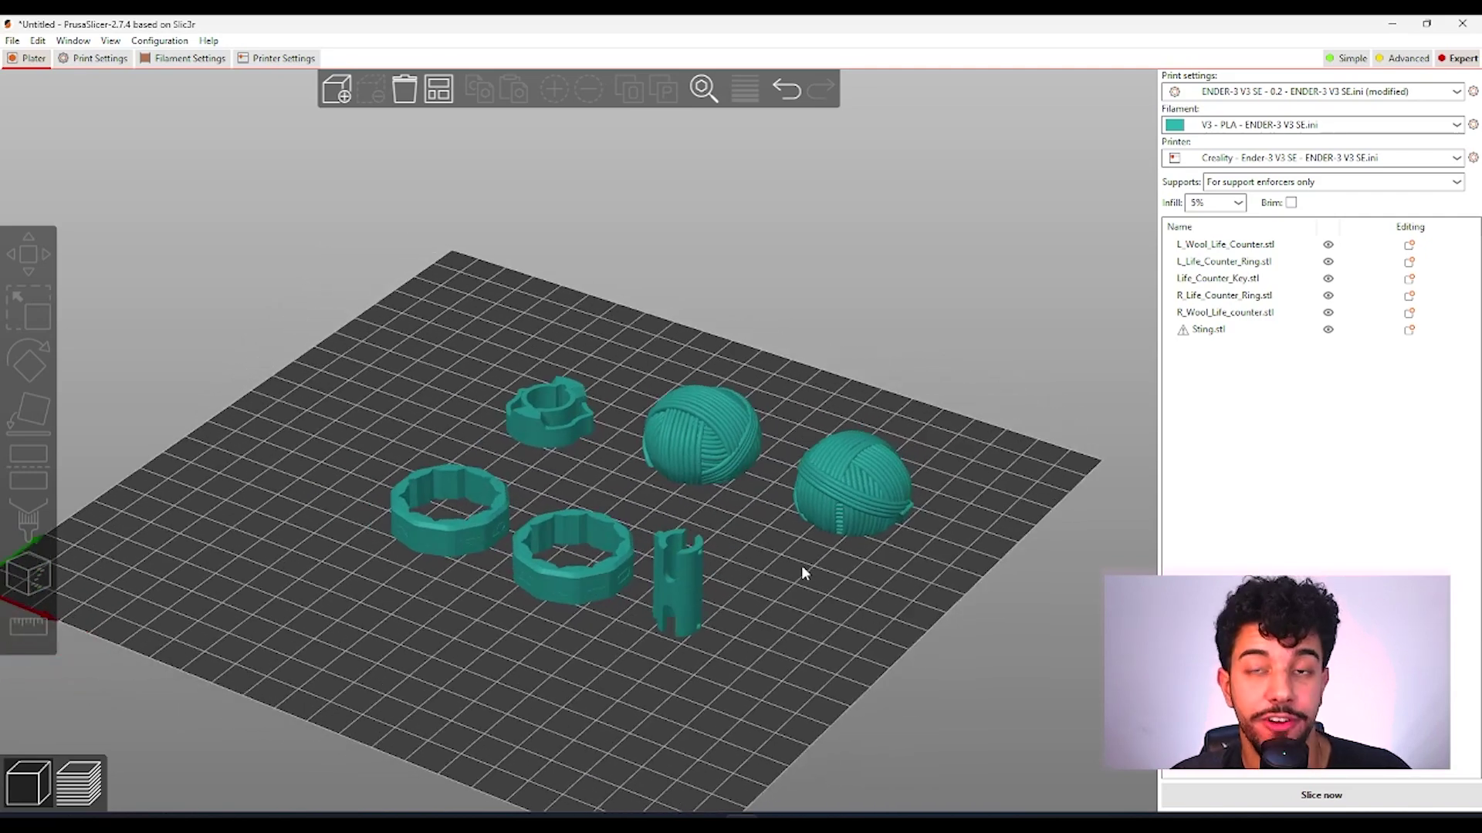
scroll(784, 590, "up", 2)
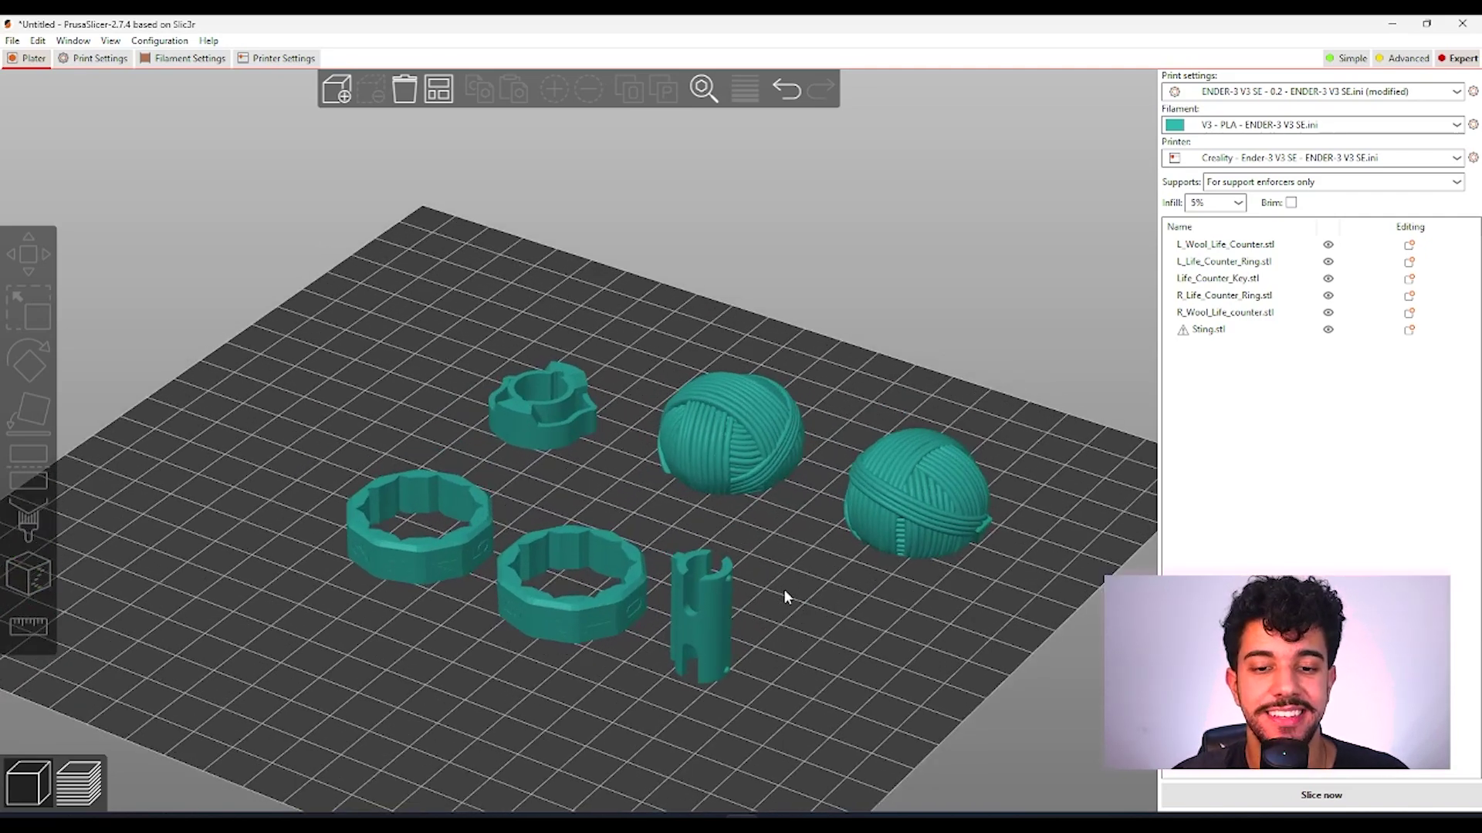
left_click_drag(784, 589, 785, 634)
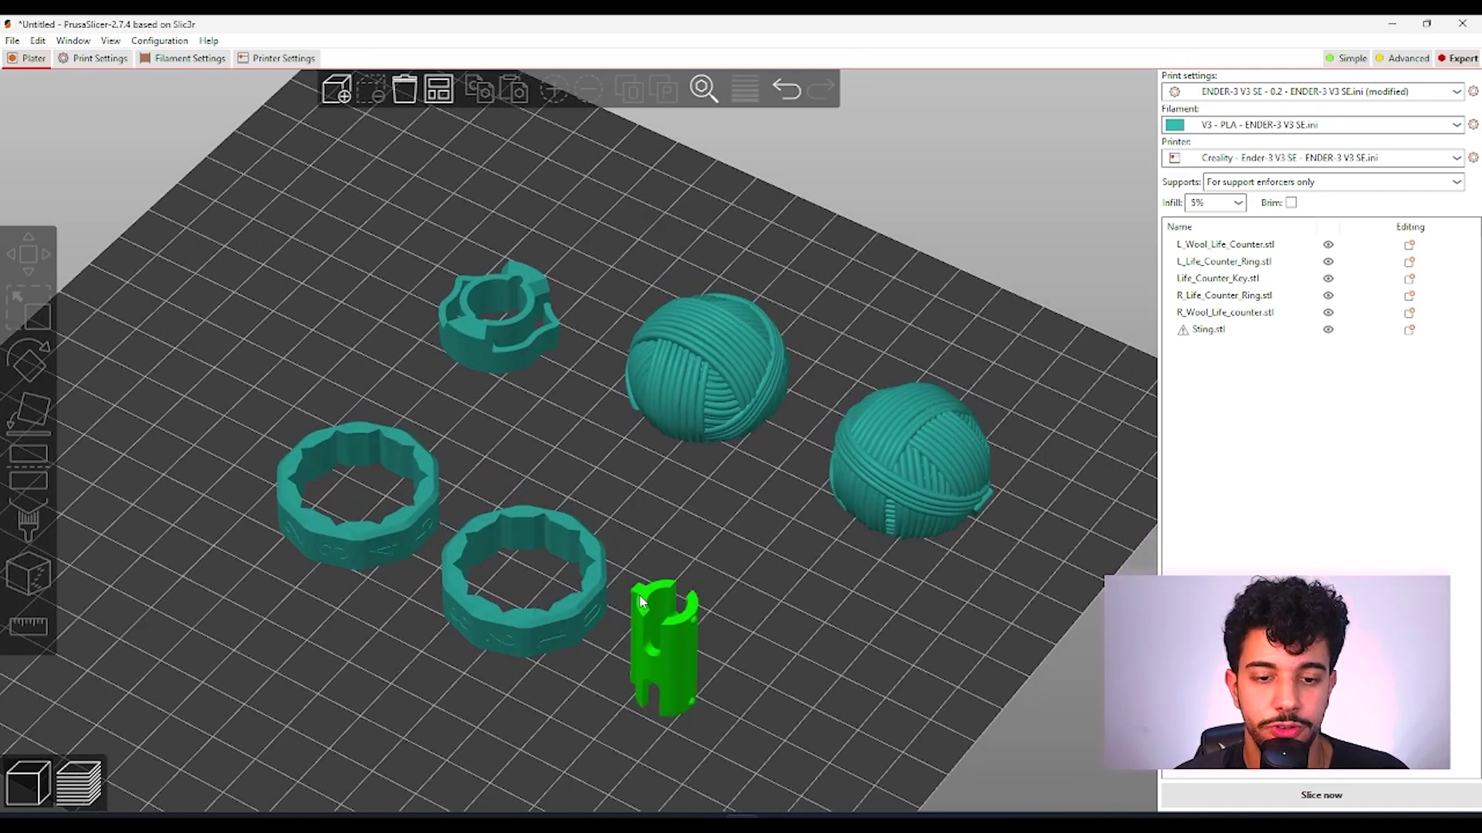
left_click_drag(808, 637, 801, 571)
left_click(714, 467)
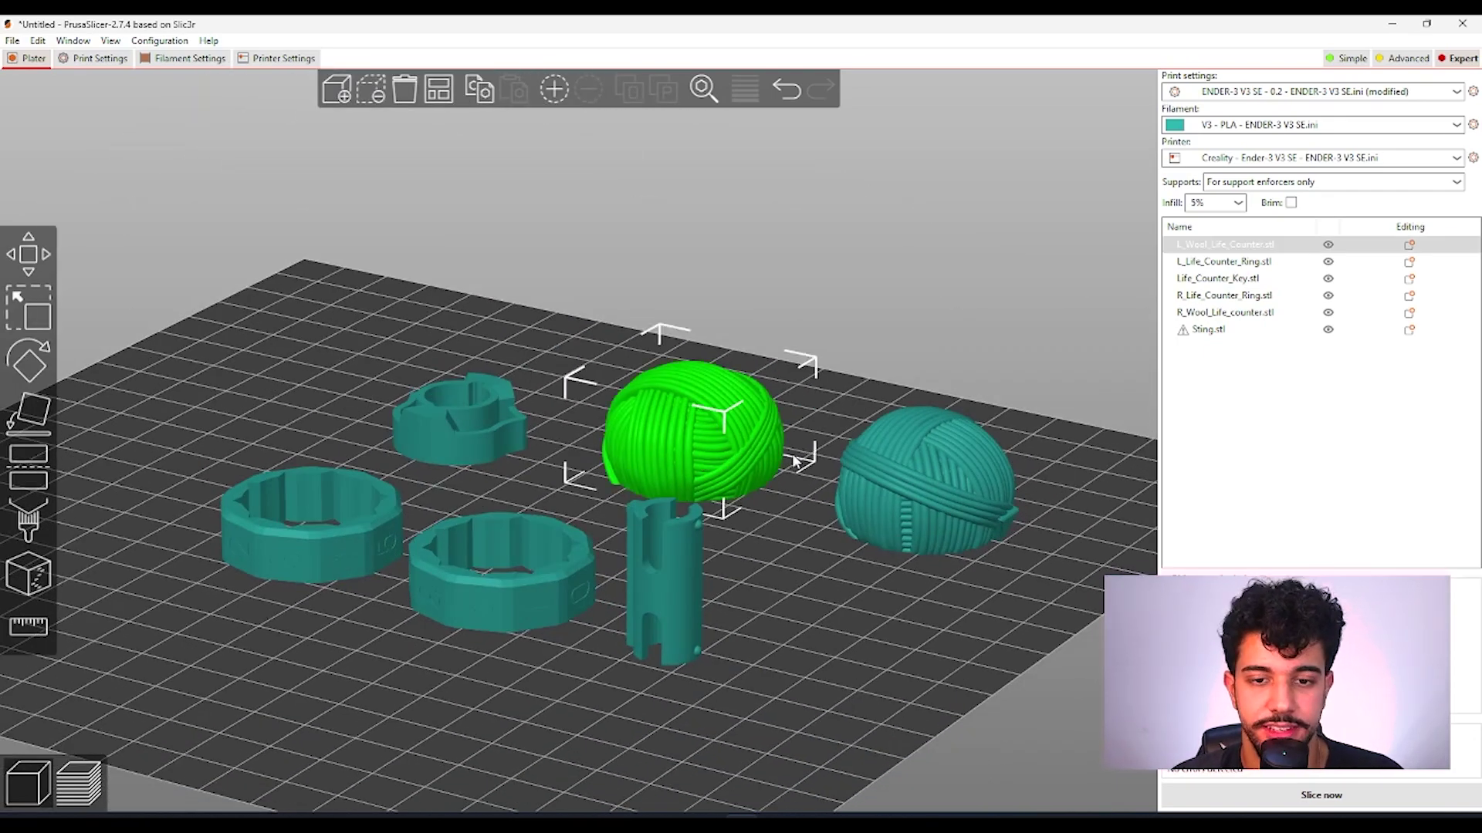
left_click(868, 459)
left_click(713, 438)
left_click(914, 461)
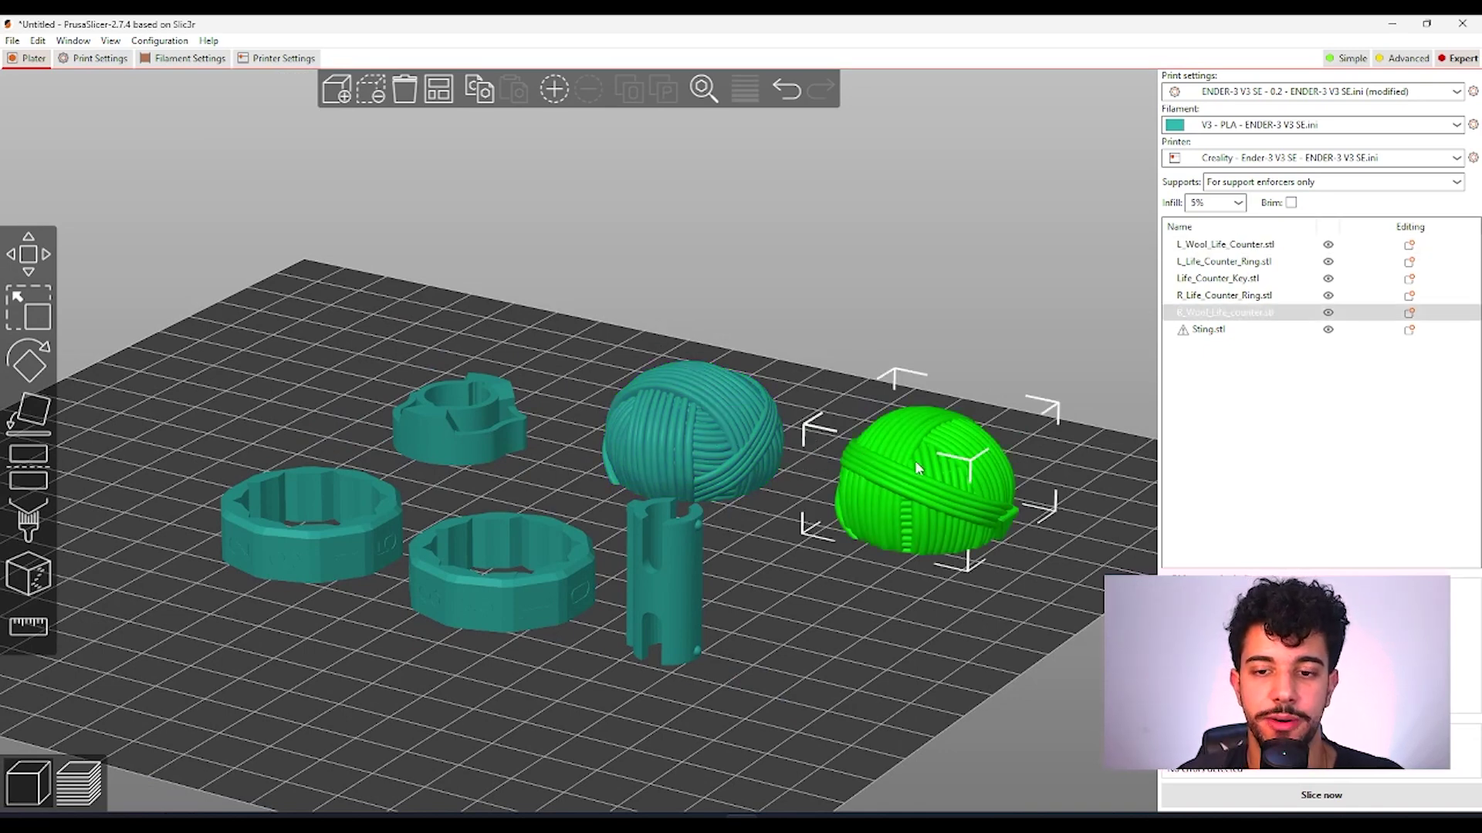
left_click(746, 424)
Step: Select the counter rings and the key piece one by one, then clear the selection
left_click(523, 590)
left_click(350, 537)
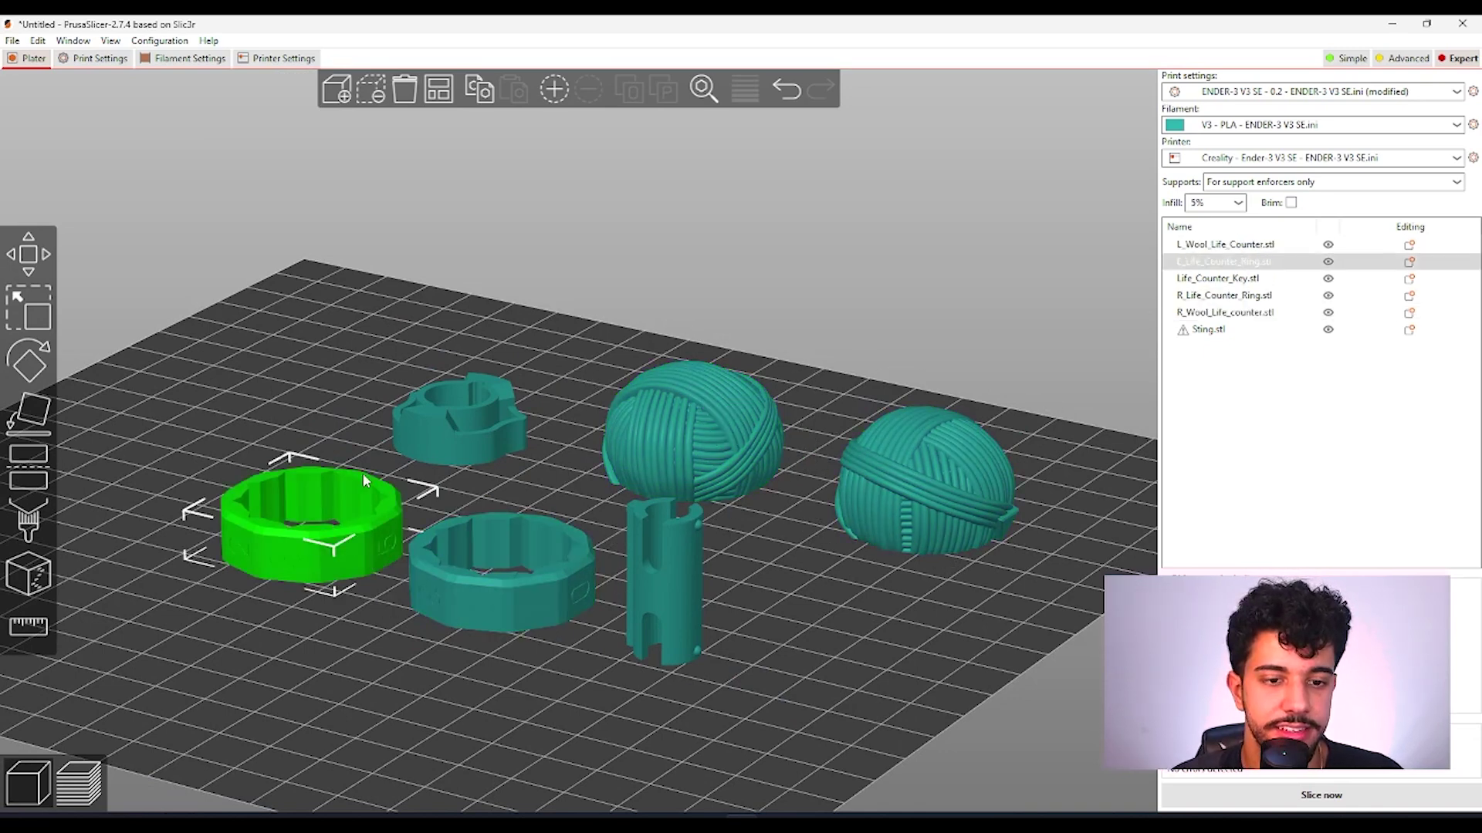
left_click(453, 418)
left_click(470, 614)
left_click(312, 570)
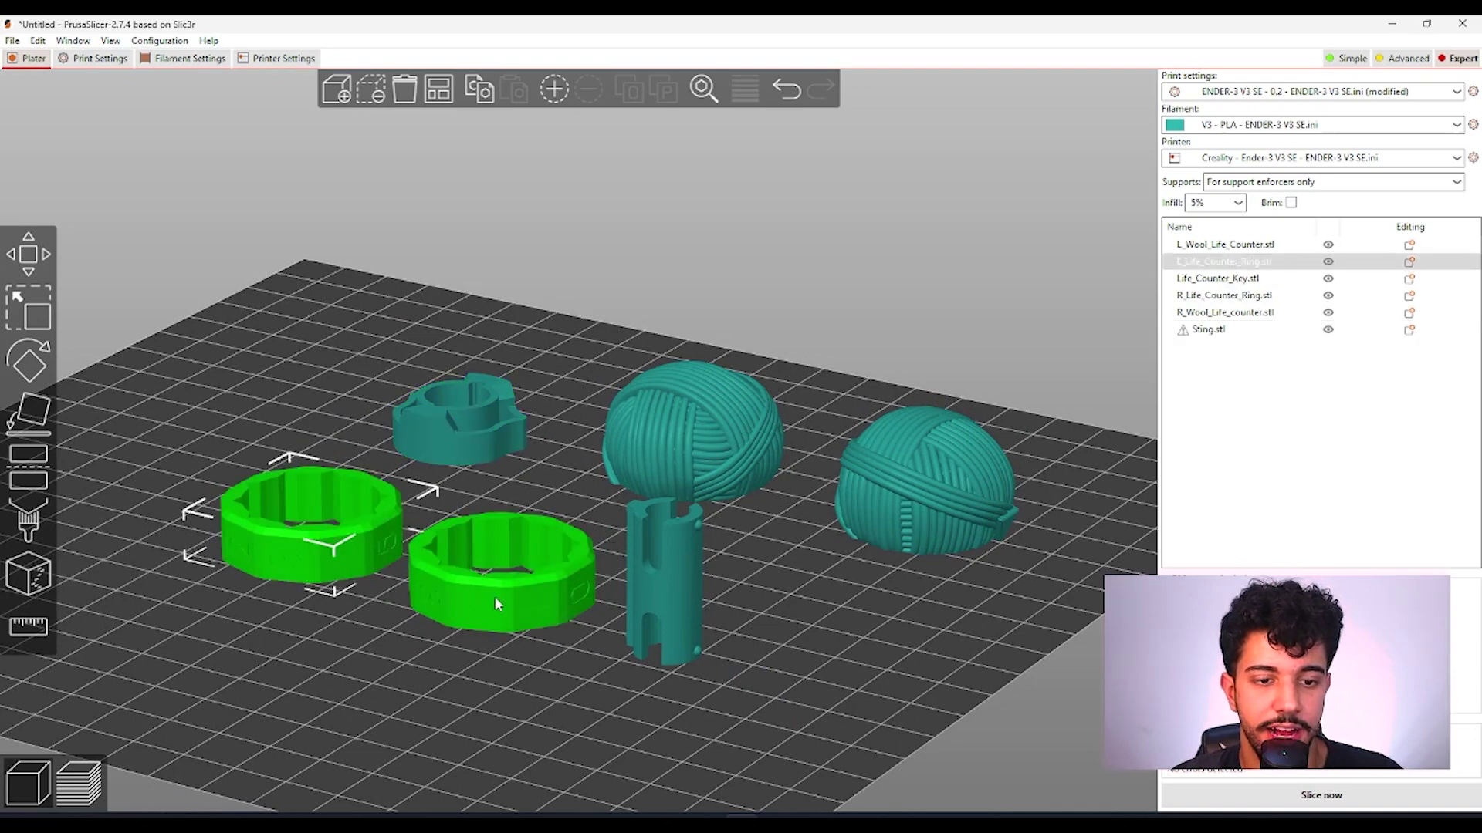
left_click(509, 587)
left_click(350, 553)
left_click_drag(799, 608, 799, 619)
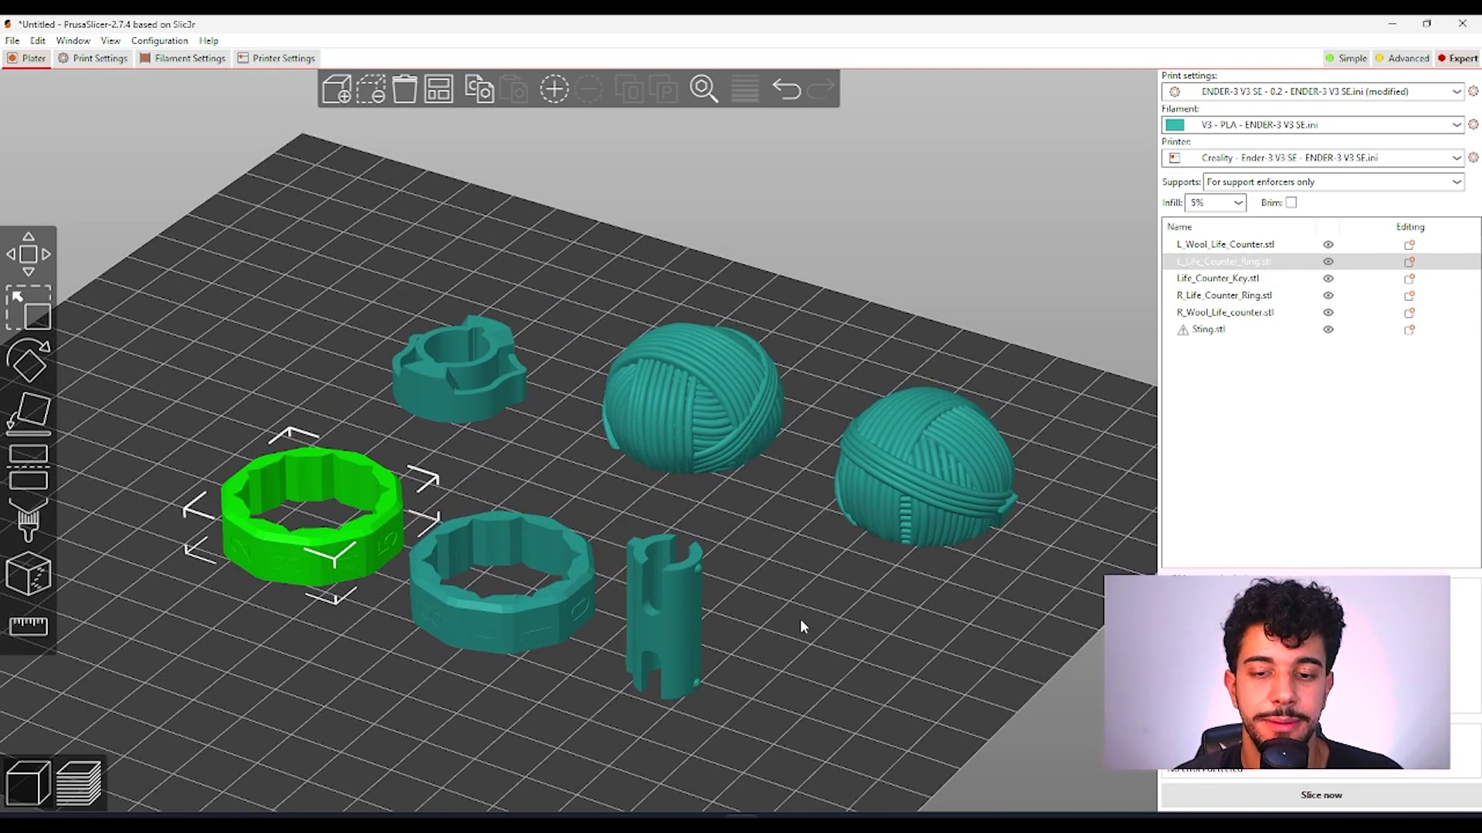
left_click(799, 618)
Step: Re-check the yarn ball, key, rings and notched back piece, then bring up Print Settings
middle_click_drag(799, 618, 850, 607)
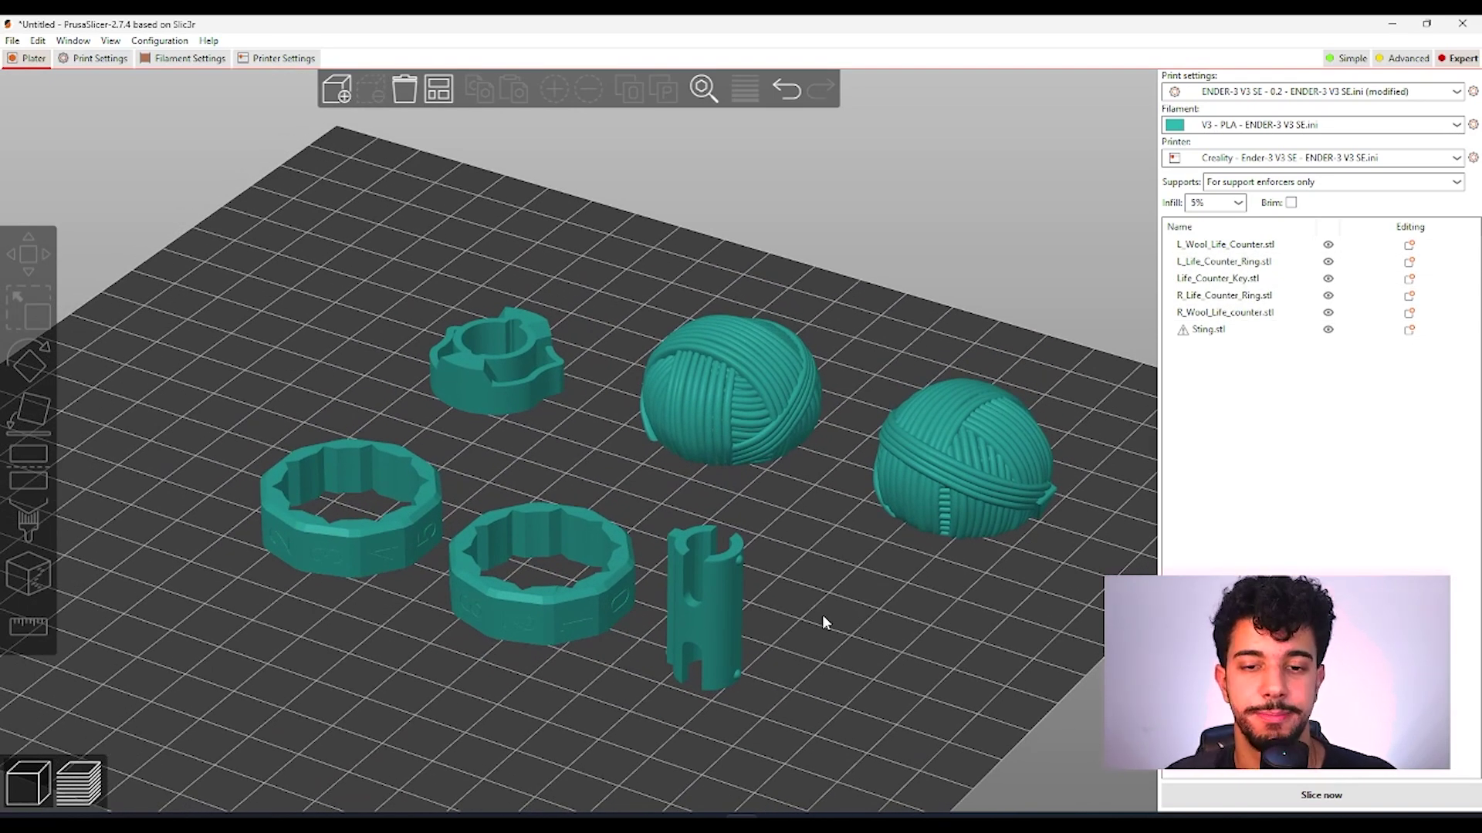
left_click_drag(859, 616, 979, 516)
left_click(785, 451)
left_click(614, 592)
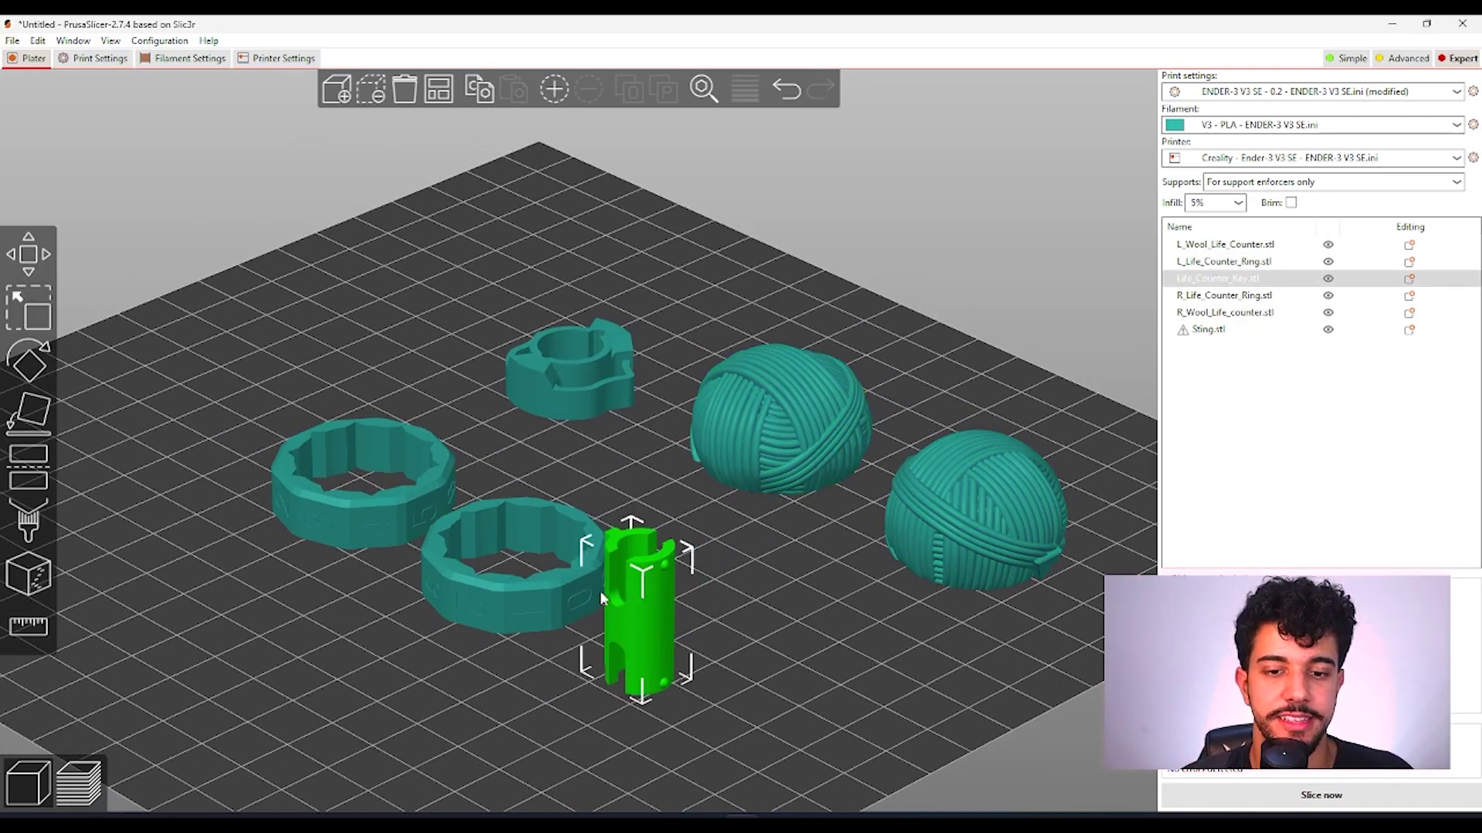
left_click(562, 589)
left_click(417, 524)
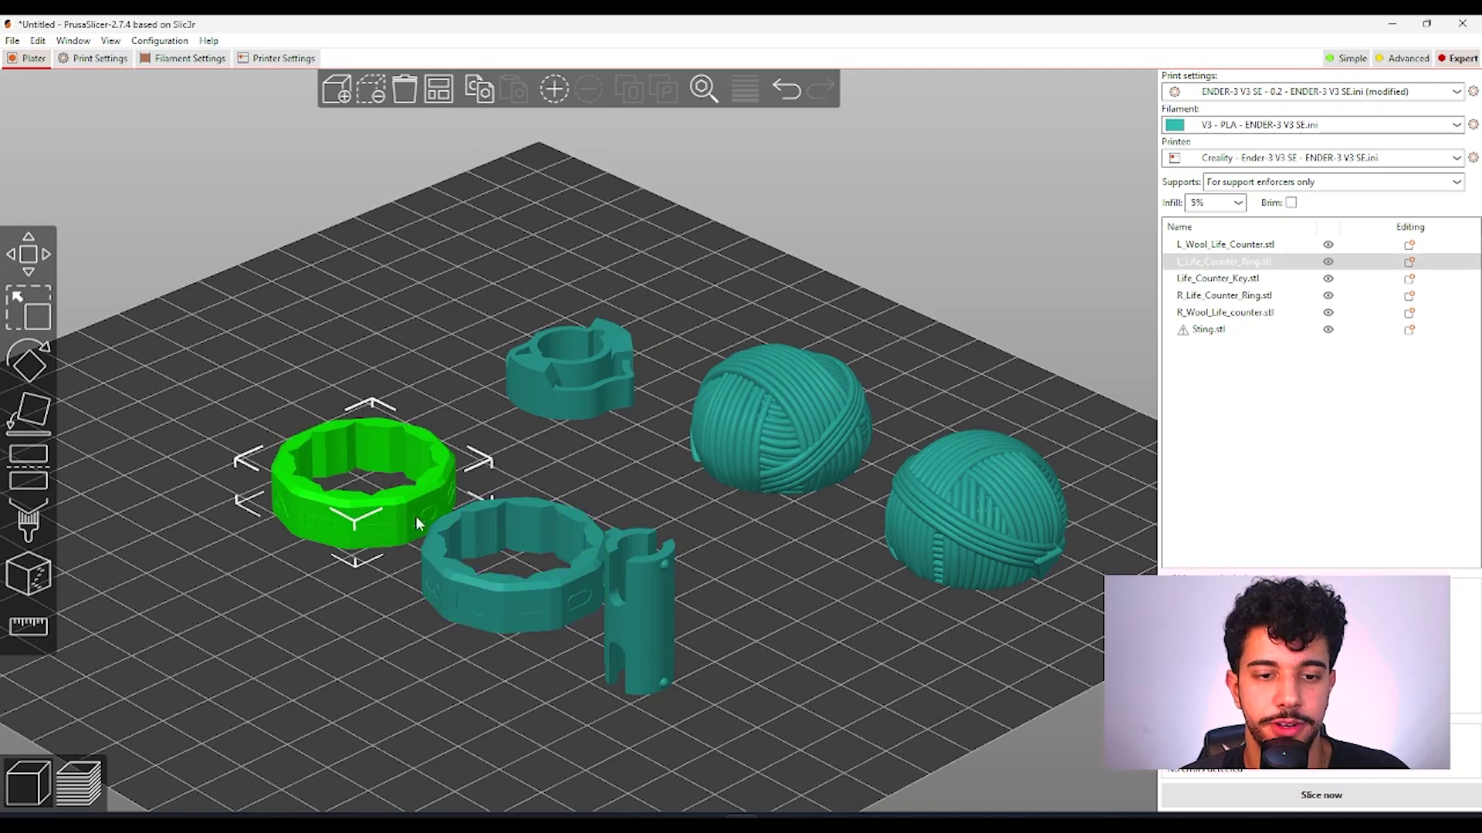
left_click(549, 383)
left_click(790, 410)
left_click(94, 59)
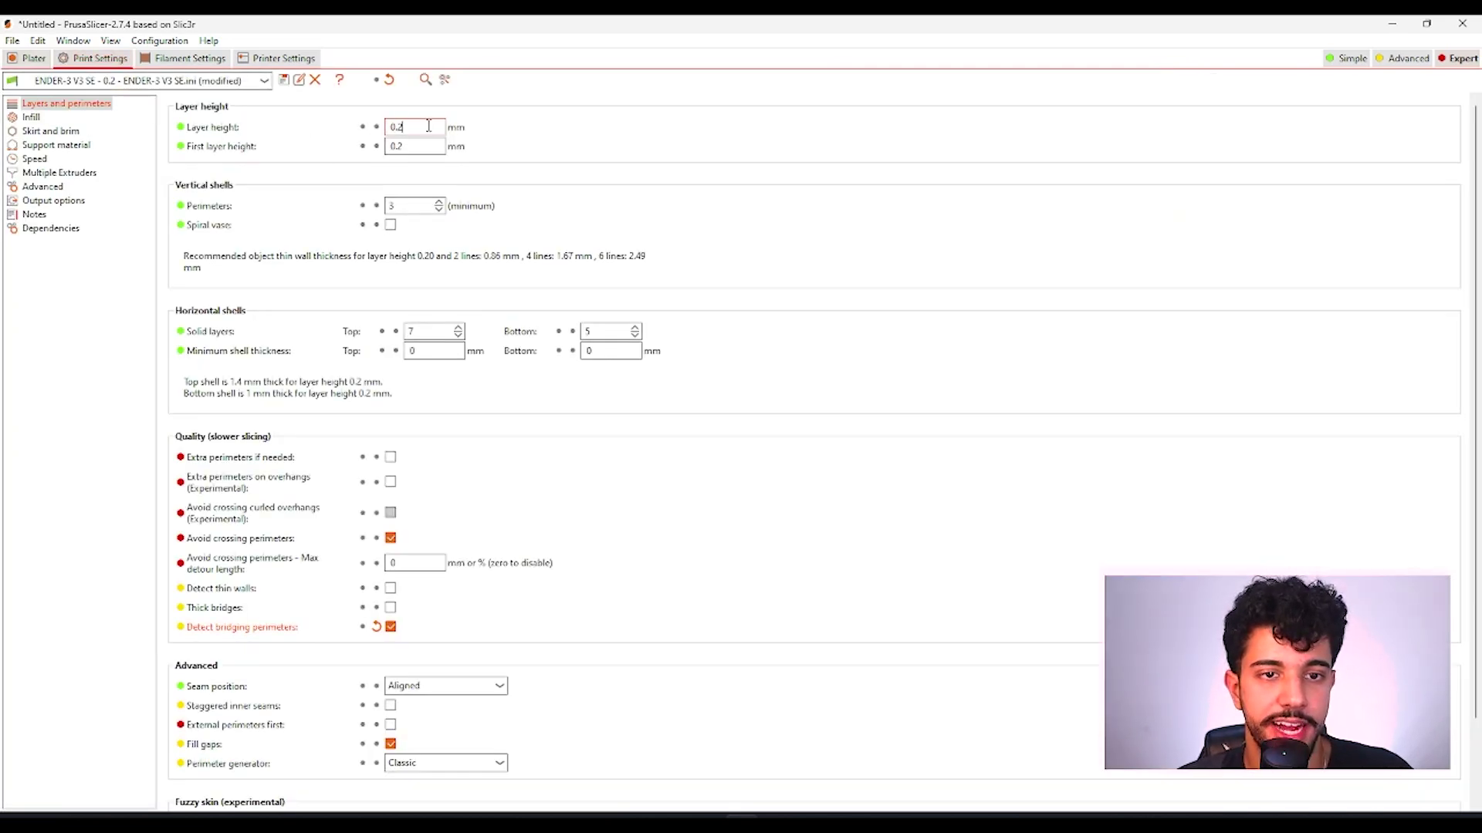
Step: Set the layer height to 0.16 mm and the infill fill density to 15%
mouse_move(428, 126)
type("6")
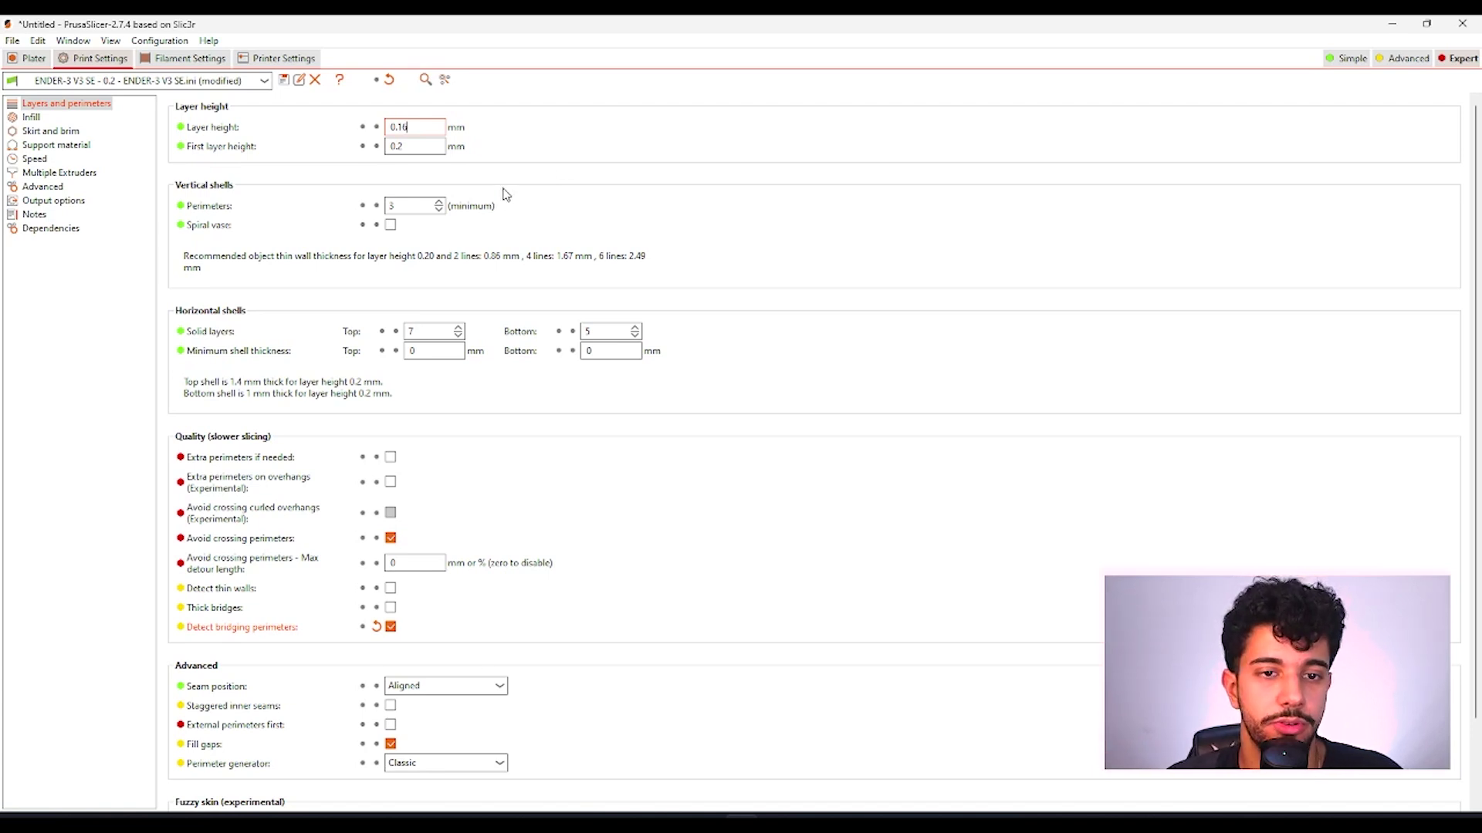
mouse_move(424, 206)
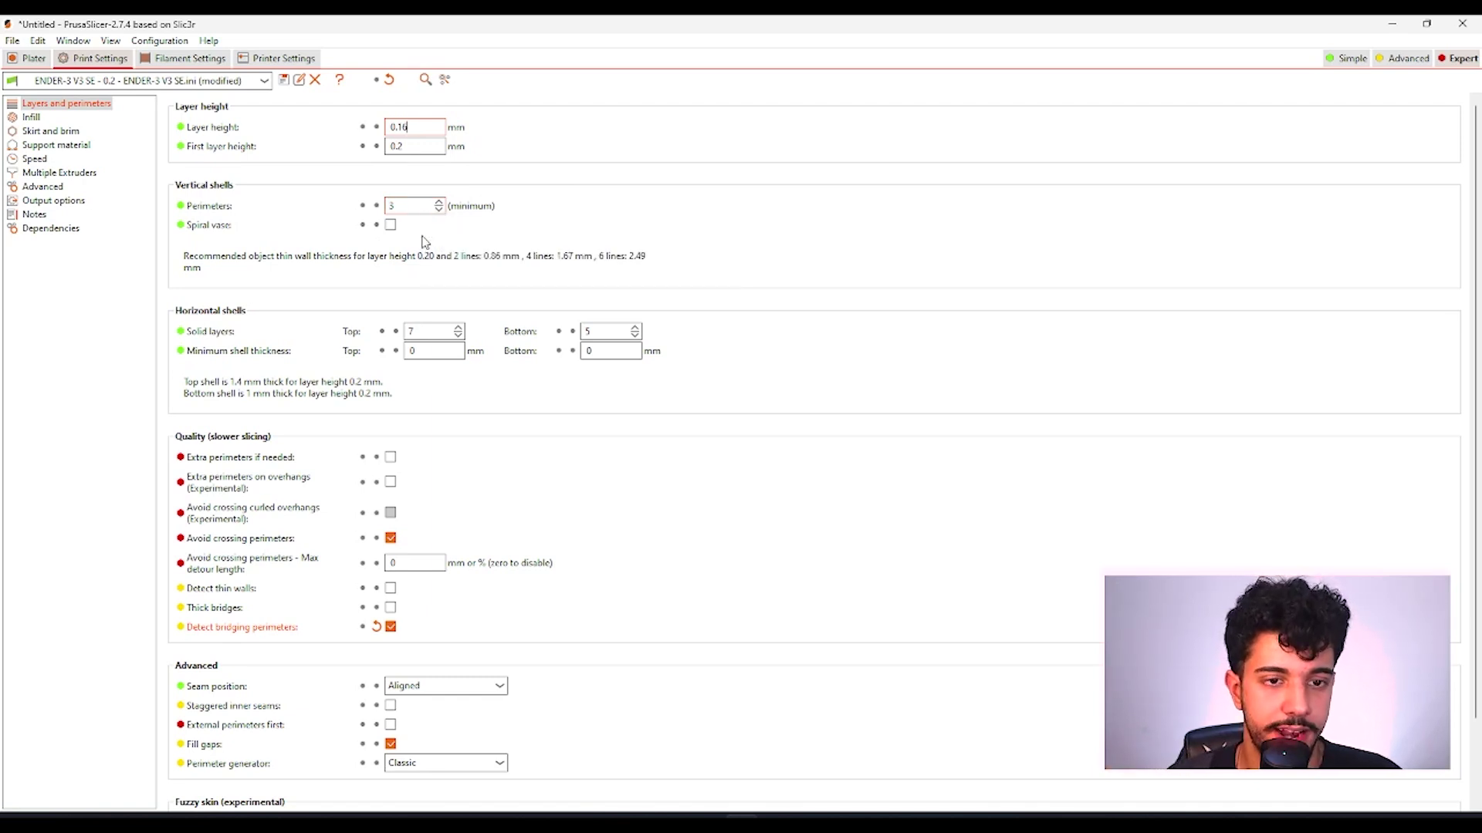
left_click(32, 117)
left_click(391, 127)
type("15")
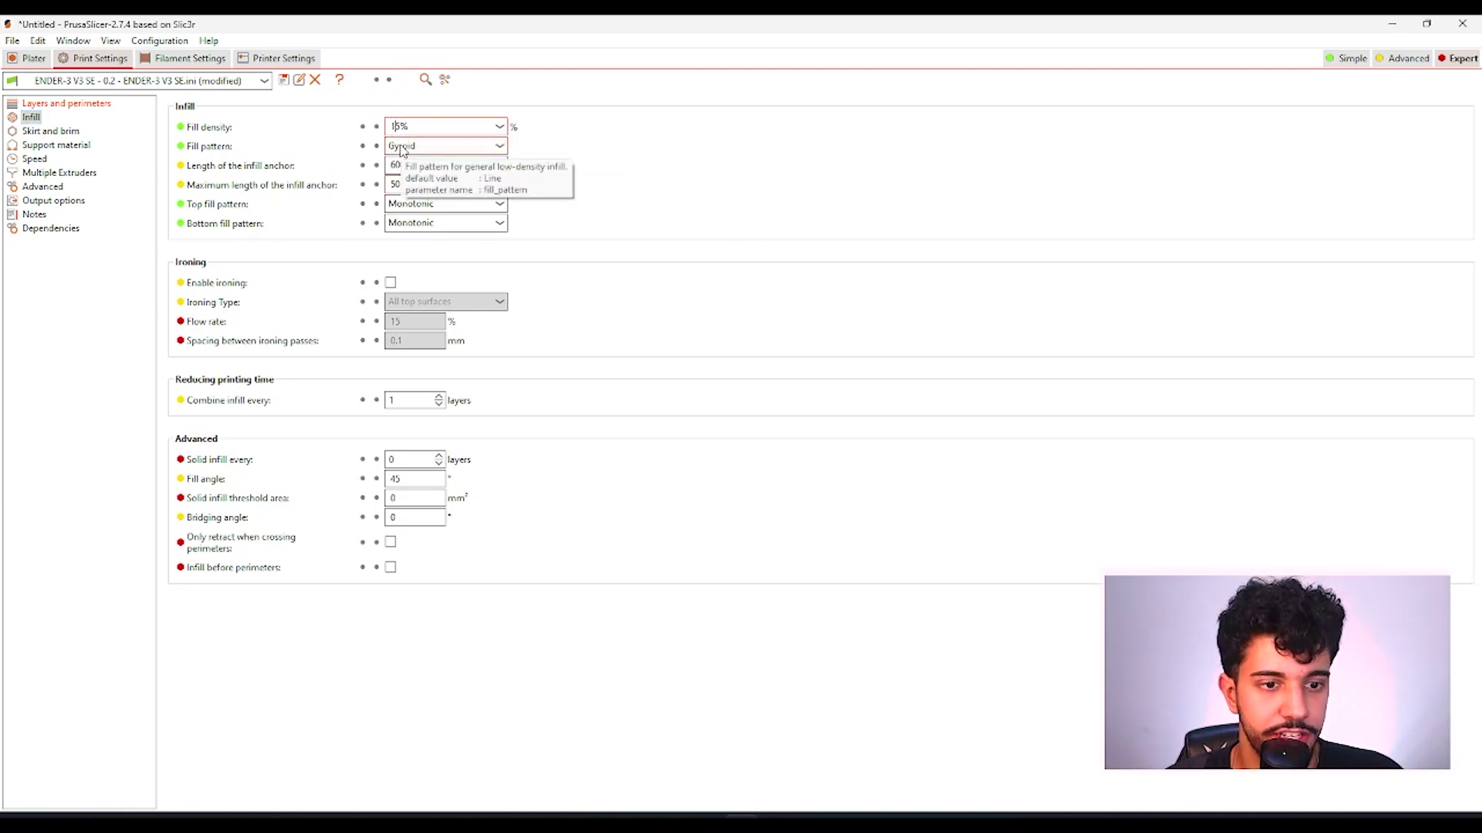
Step: Review the Skirt and brim and Support material settings, then go back to the Plater
left_click(43, 132)
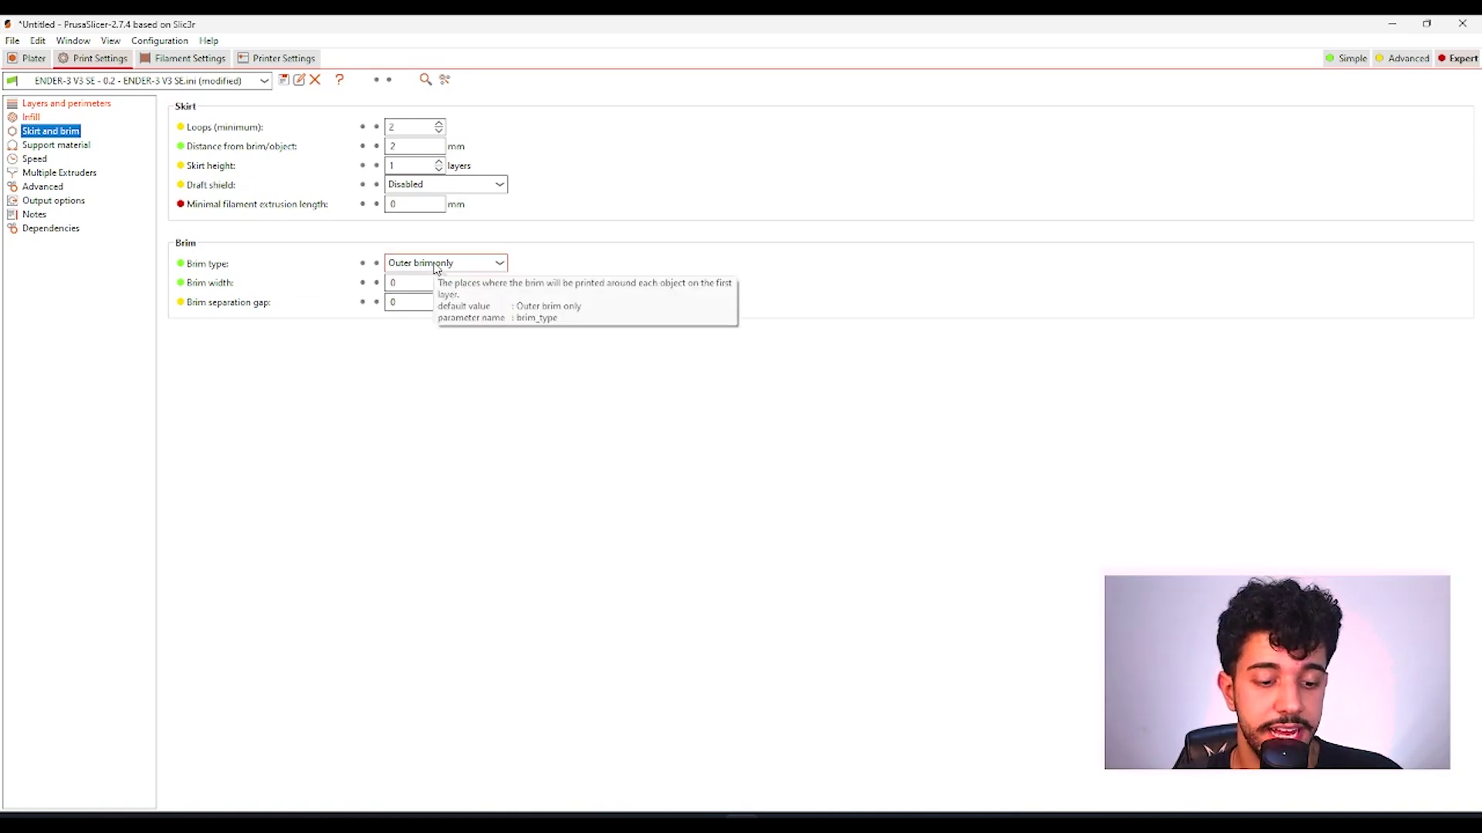
left_click(35, 146)
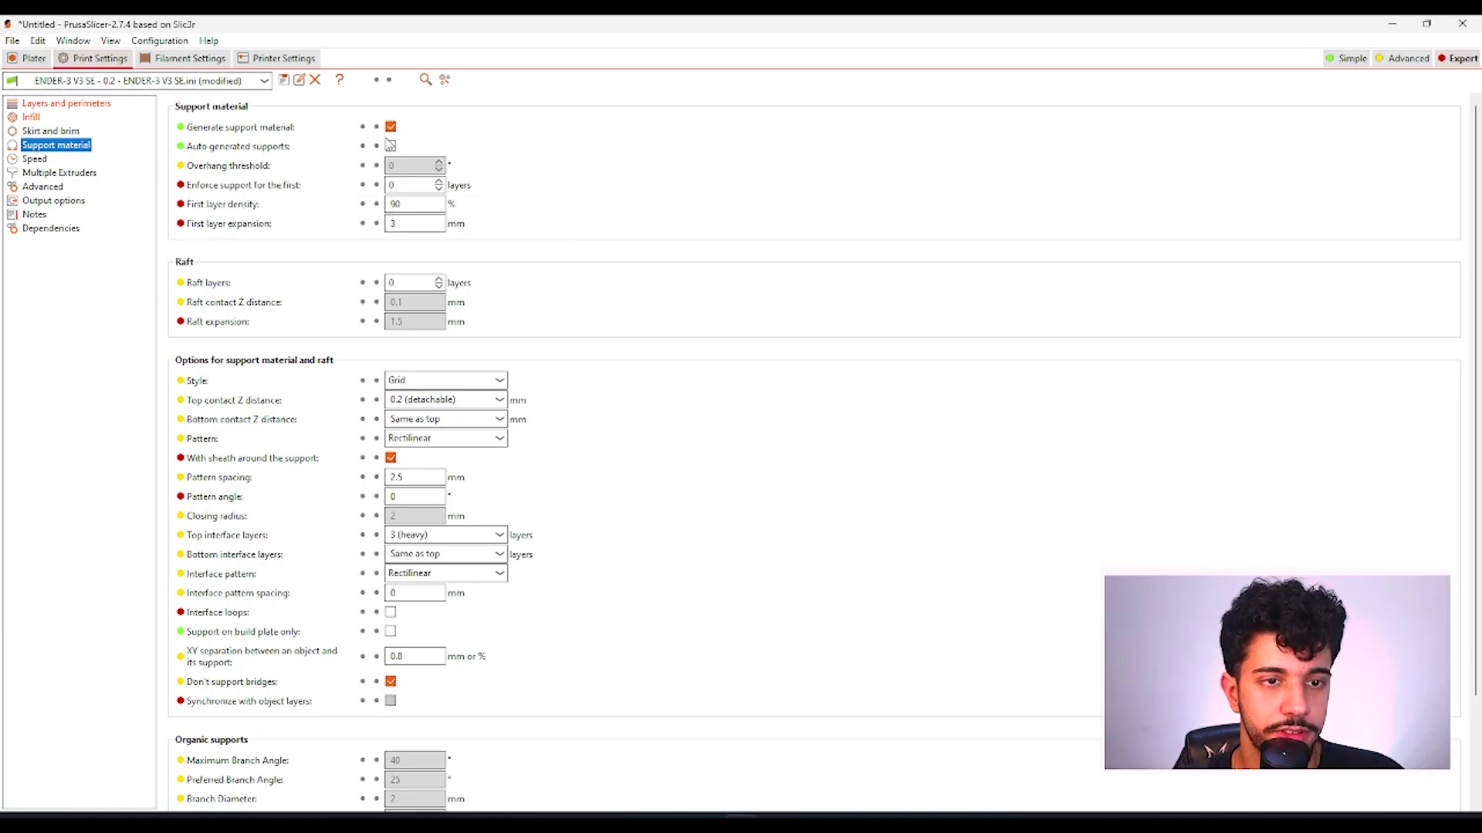
left_click(31, 58)
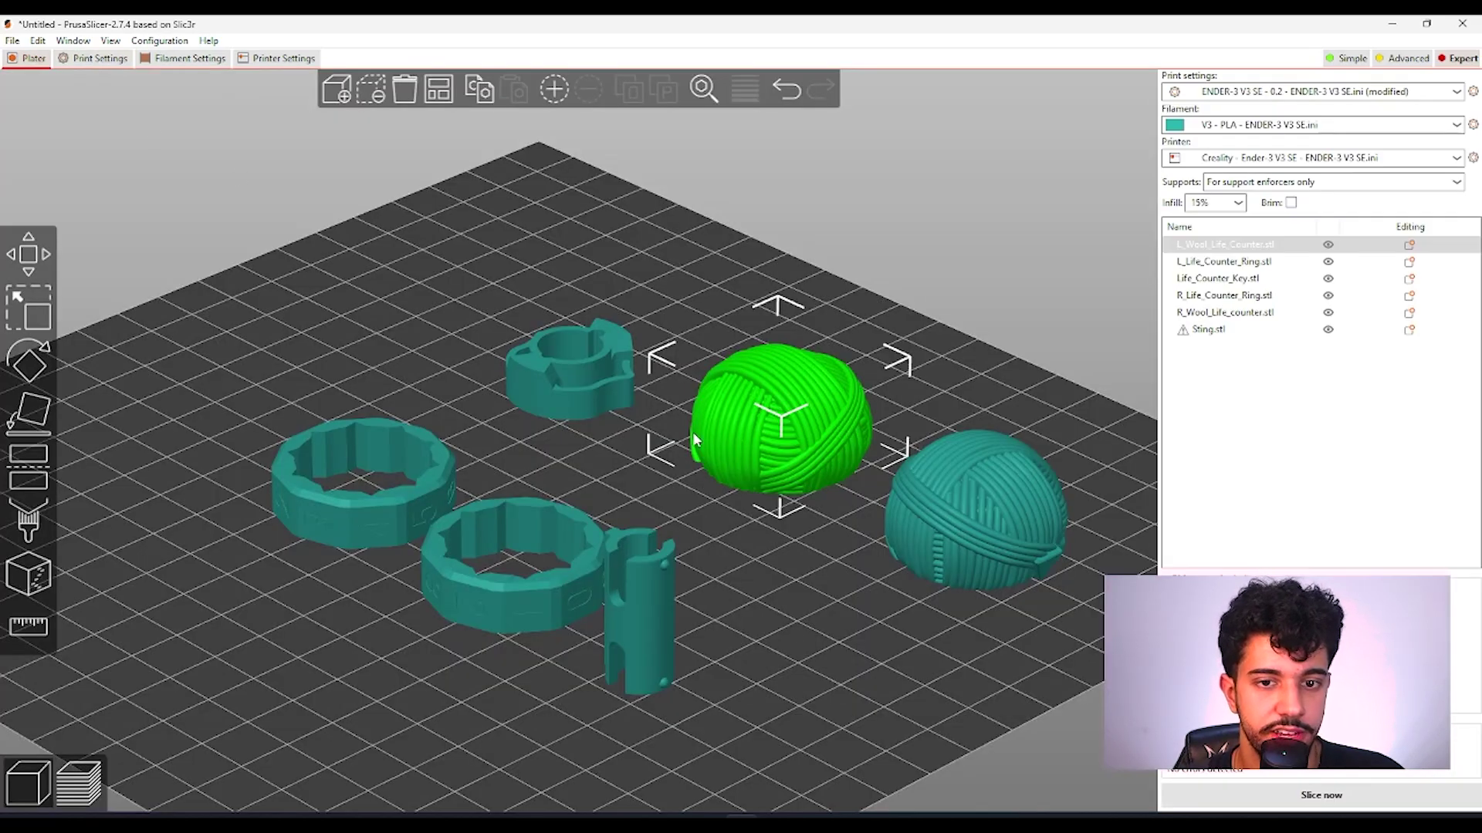
left_click_drag(771, 656, 878, 609)
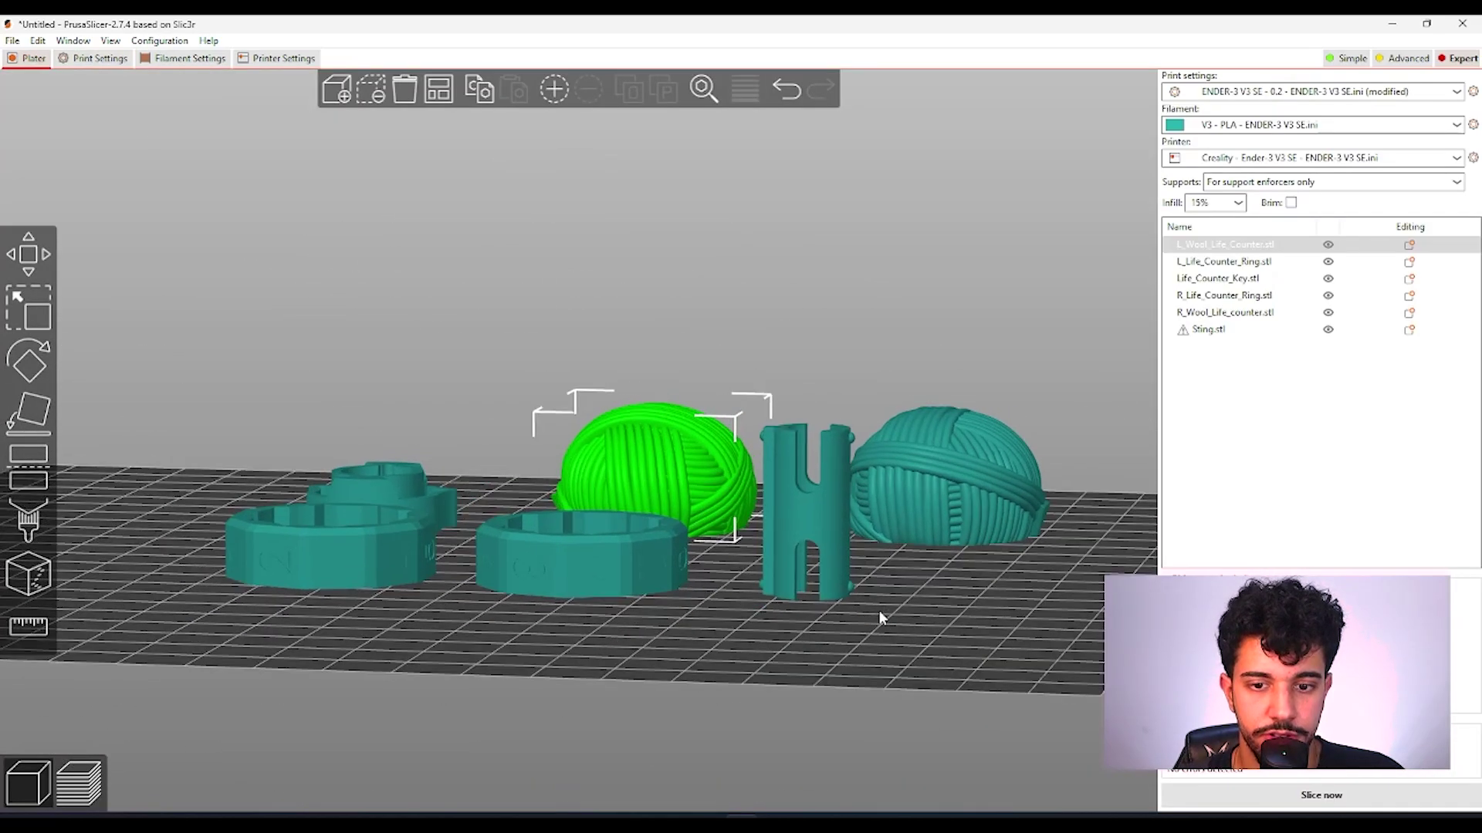
left_click_drag(846, 542, 956, 637)
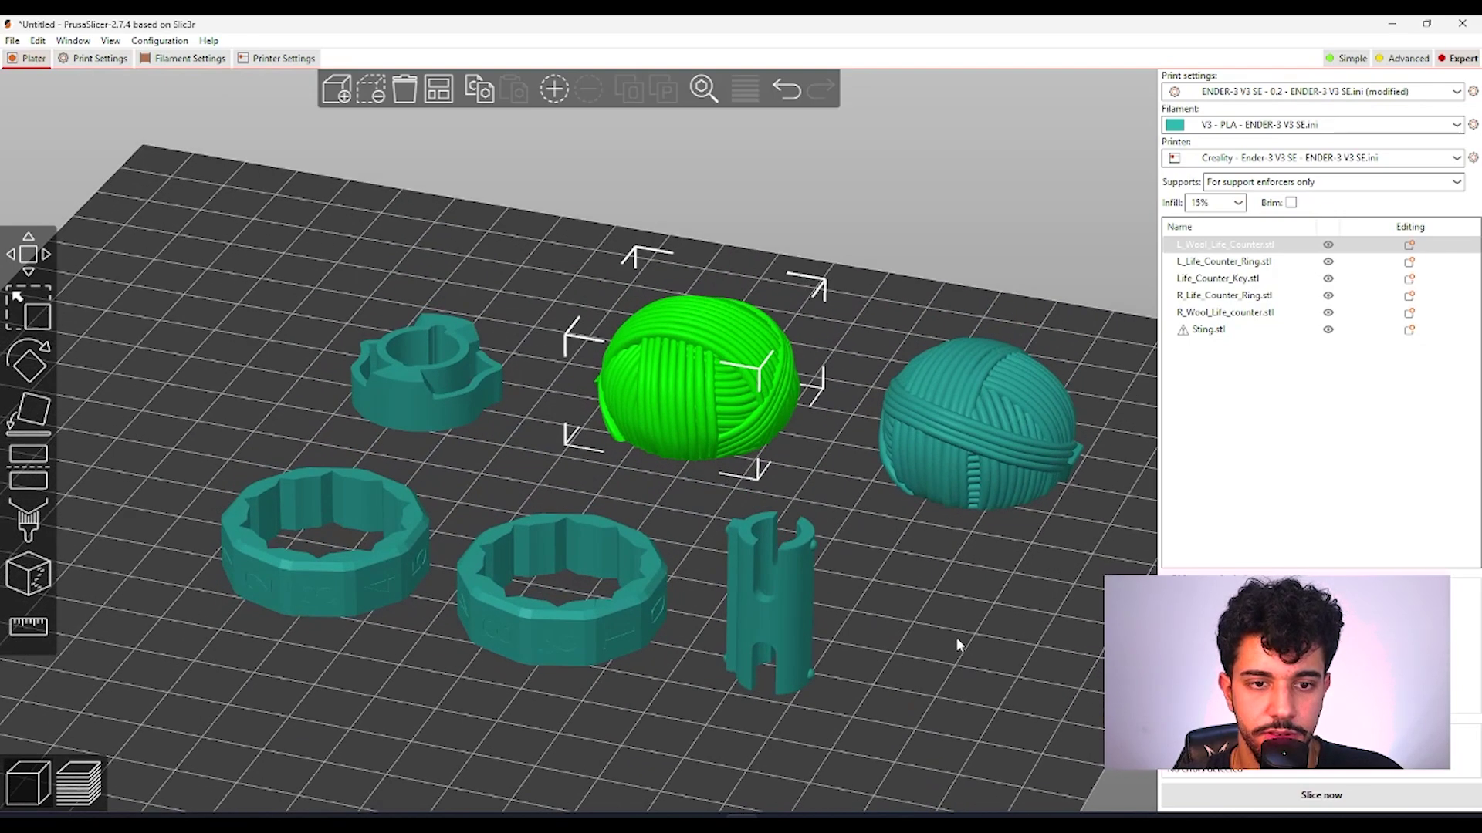
left_click_drag(914, 683, 916, 647)
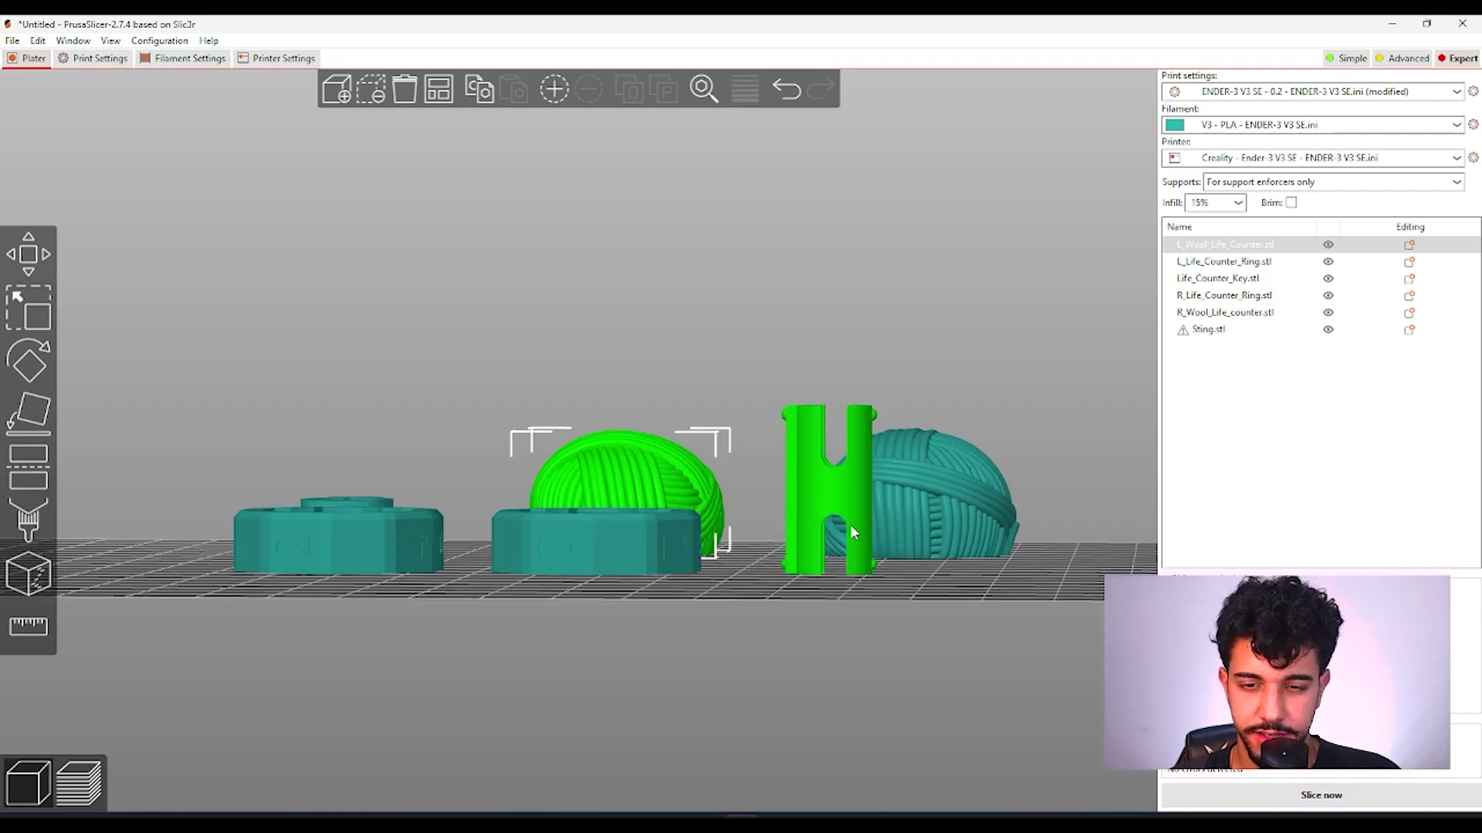
left_click_drag(910, 575, 894, 602)
left_click(108, 58)
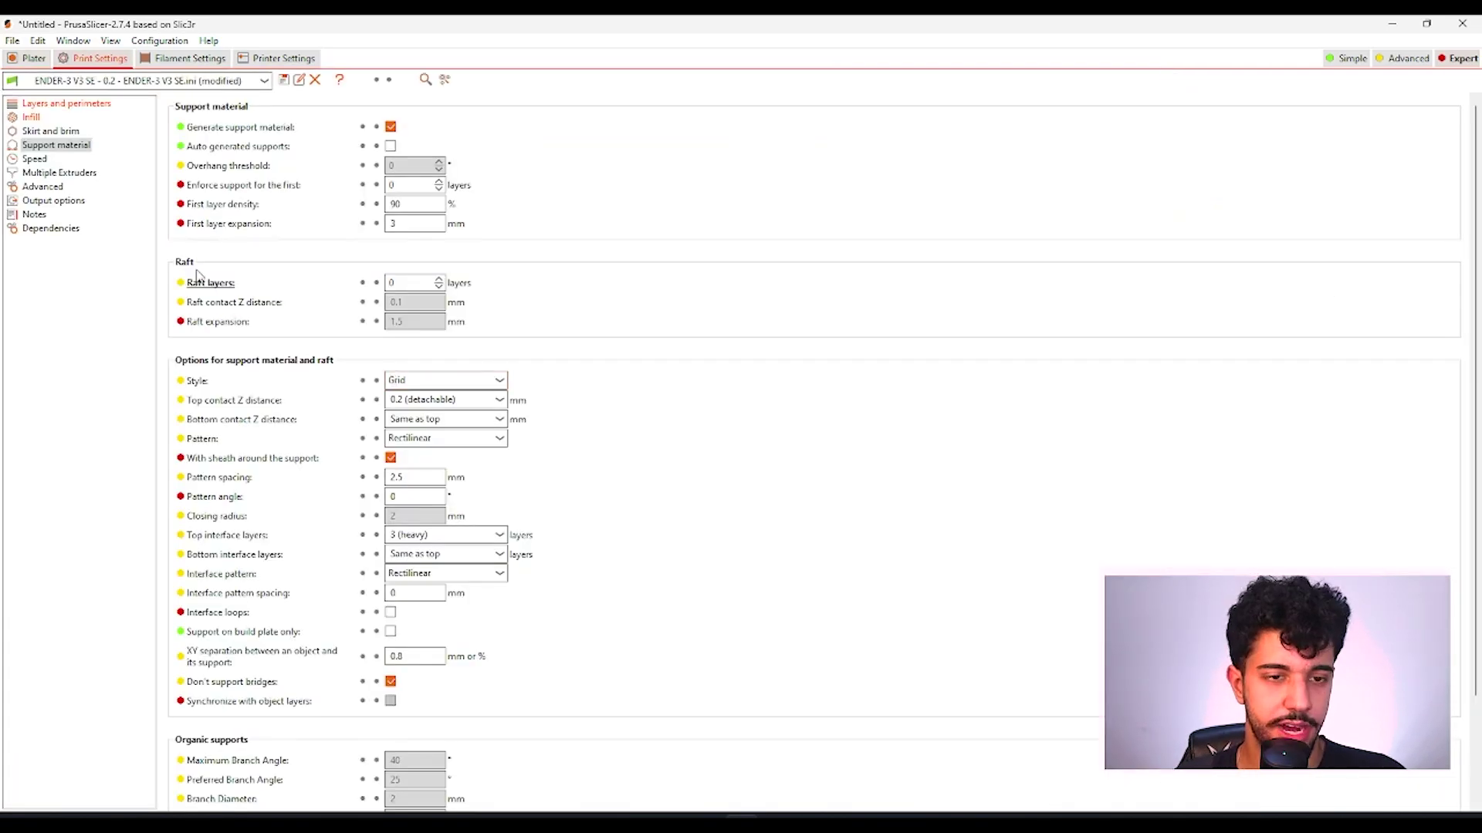
left_click(35, 160)
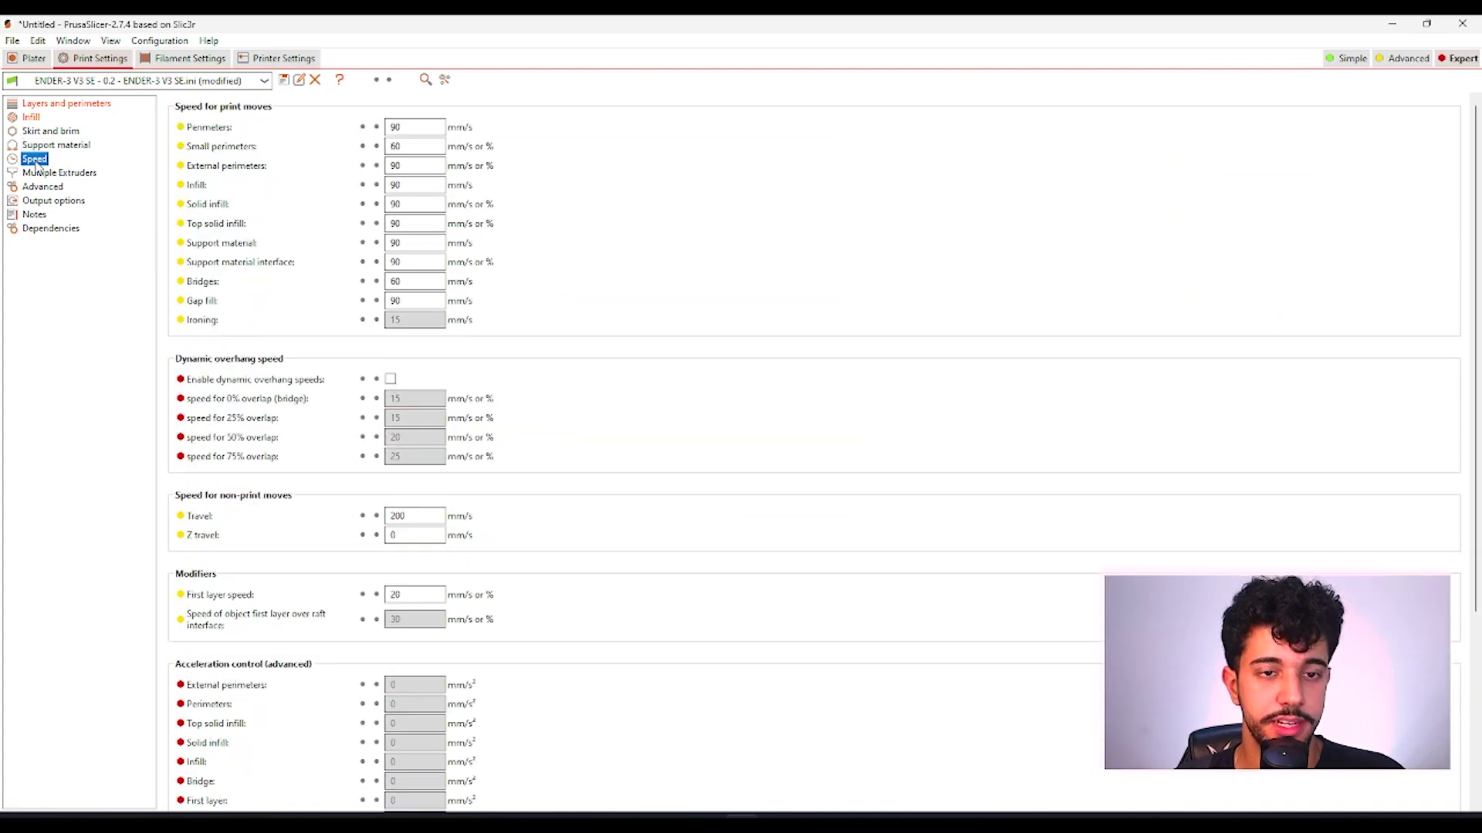
left_click(31, 58)
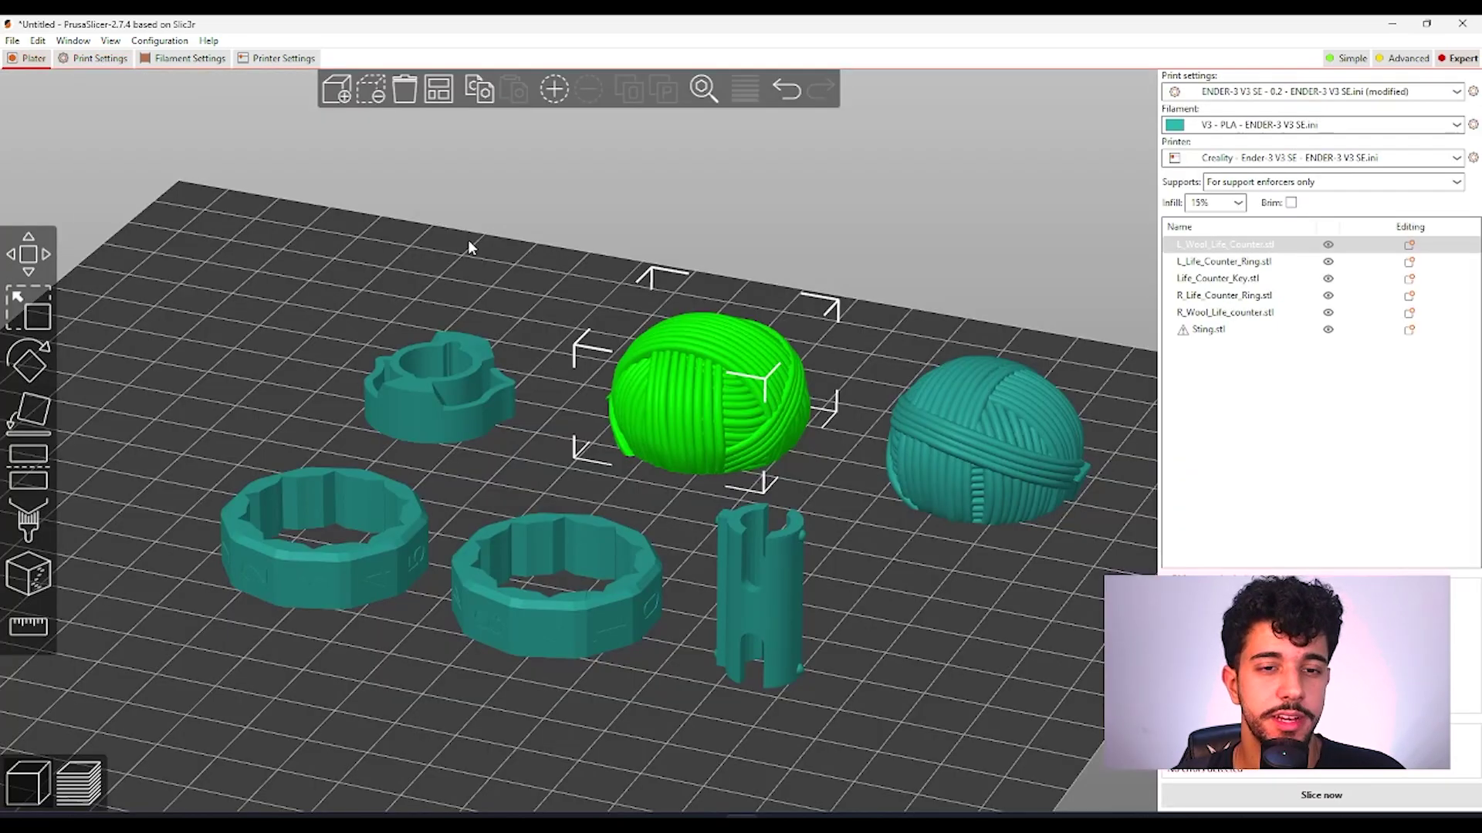
scroll(880, 623, "down", 3)
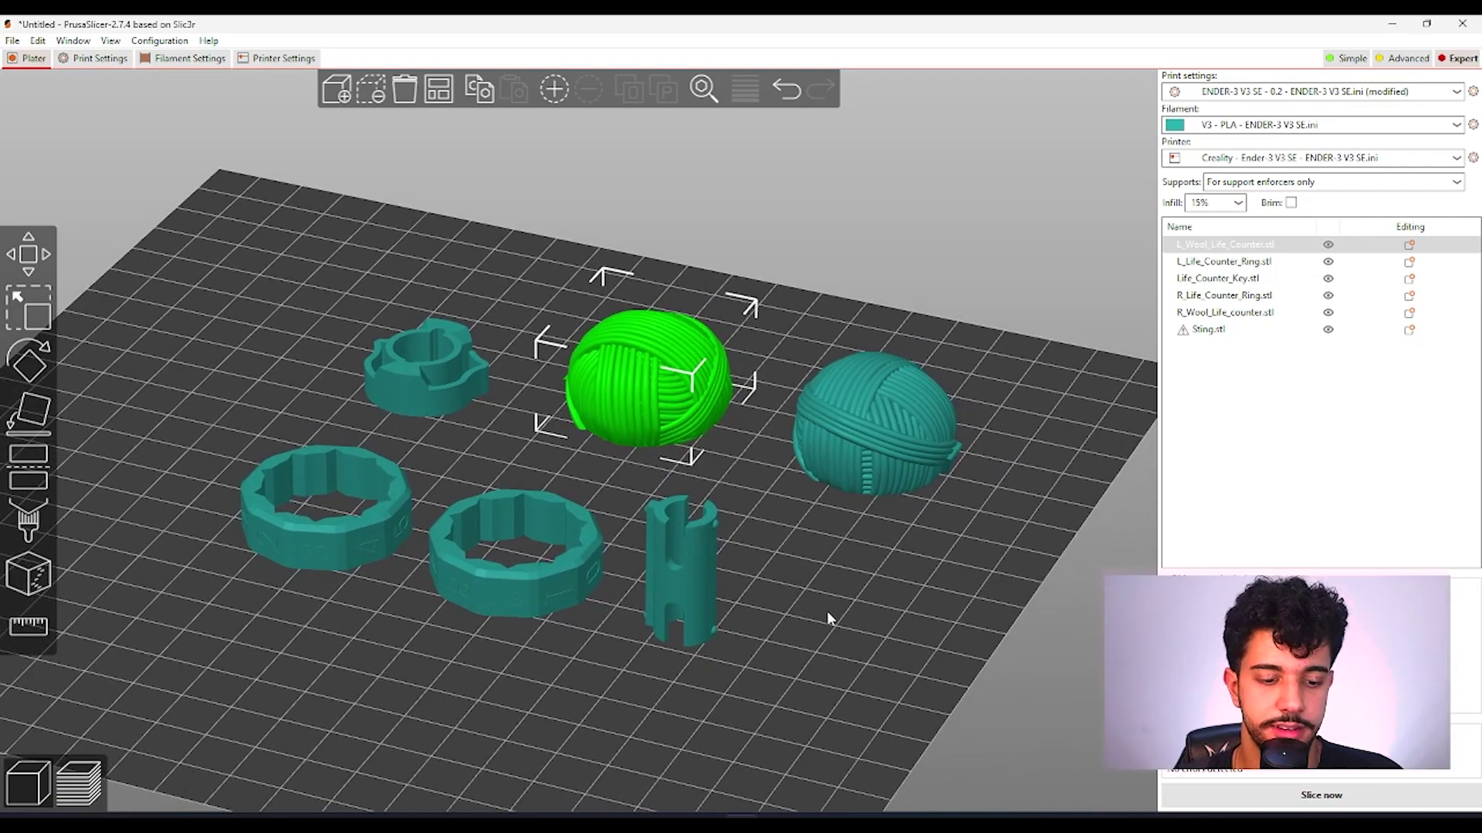
left_click_drag(826, 610, 831, 535)
scroll(868, 573, "up", 3)
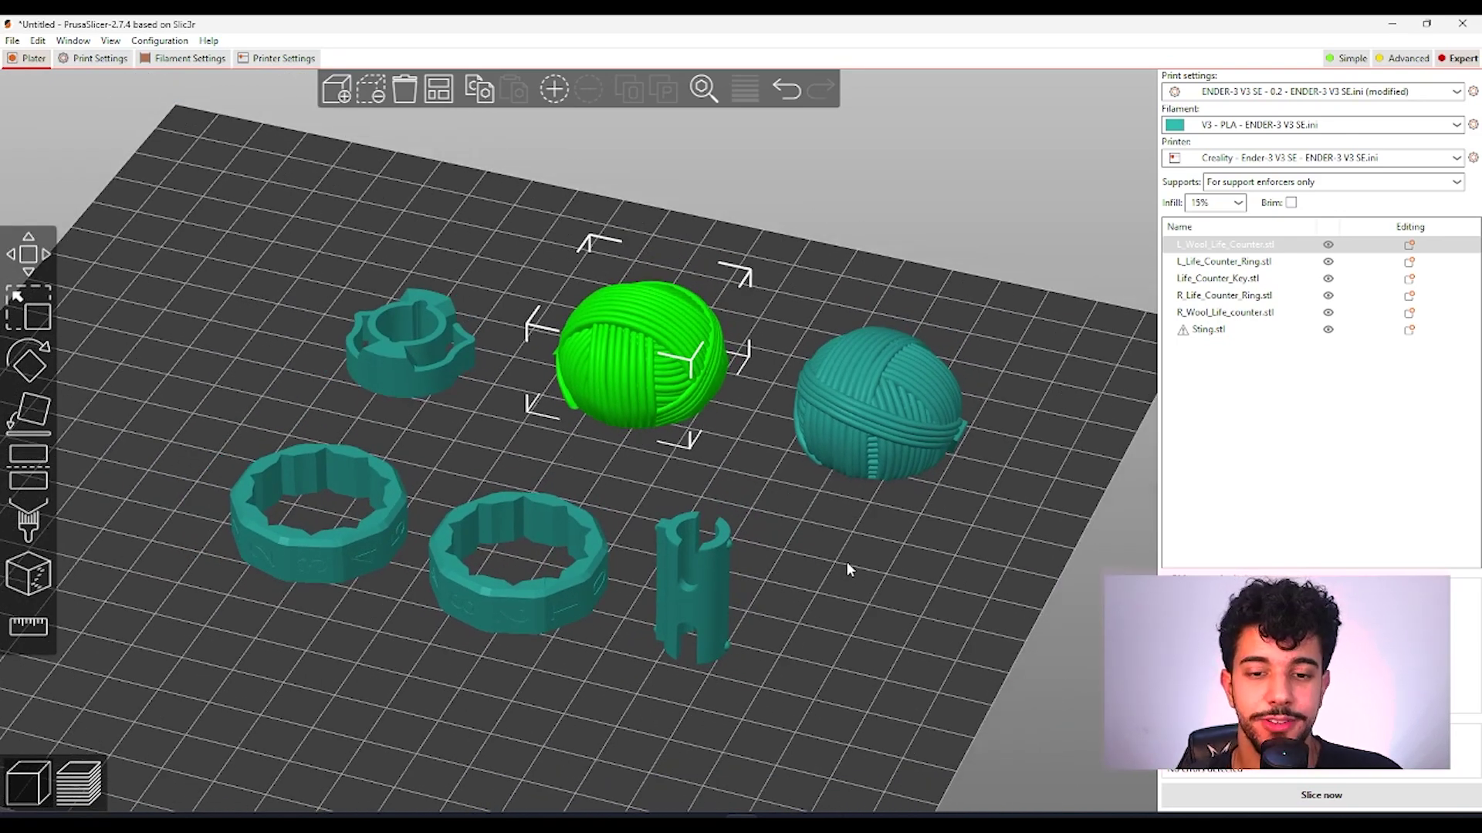
left_click(845, 562)
scroll(854, 578, "up", 3)
left_click(693, 358)
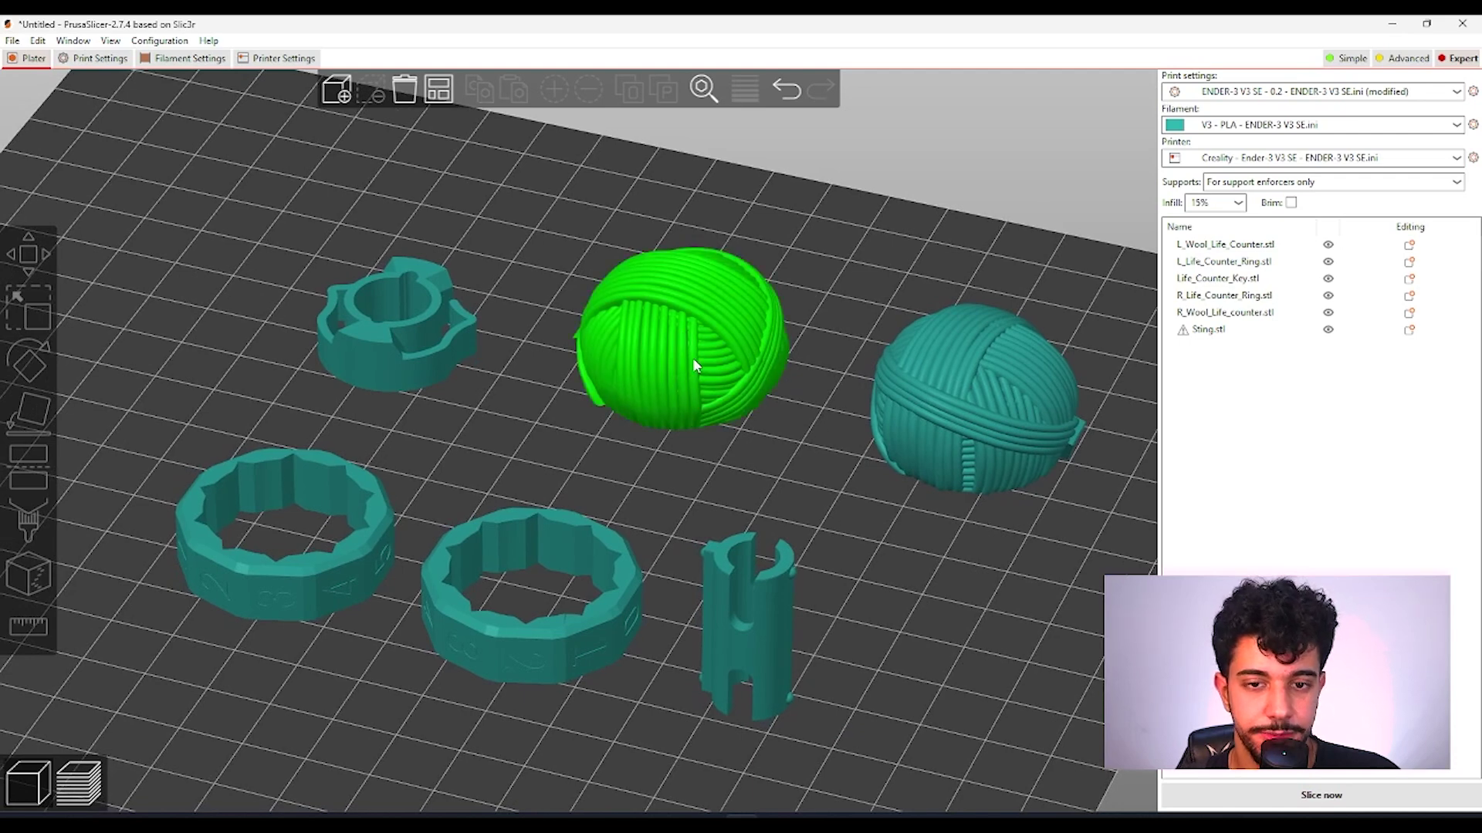
left_click(726, 360)
left_click(1031, 439)
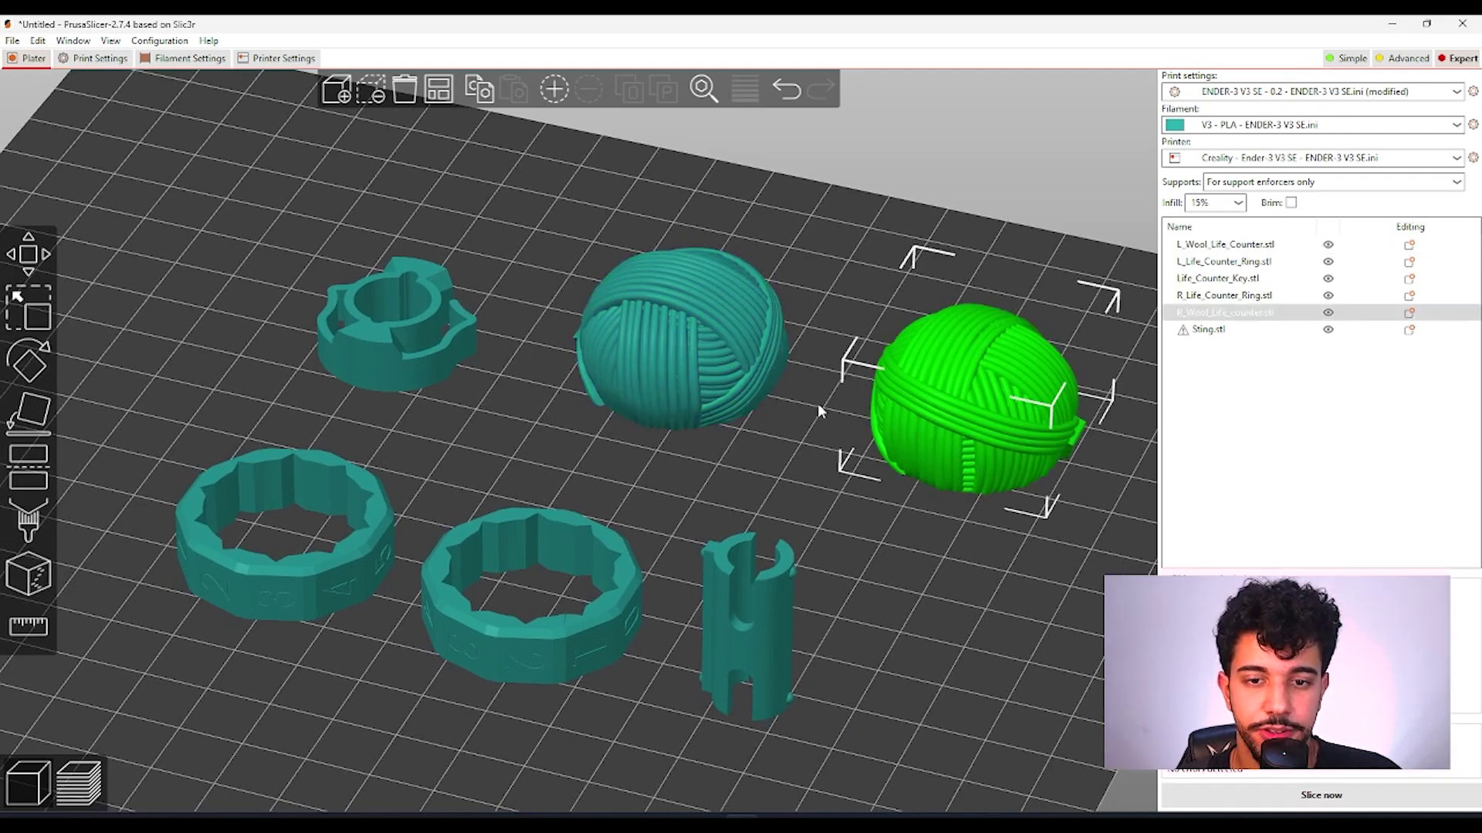
left_click(775, 390)
left_click(949, 401)
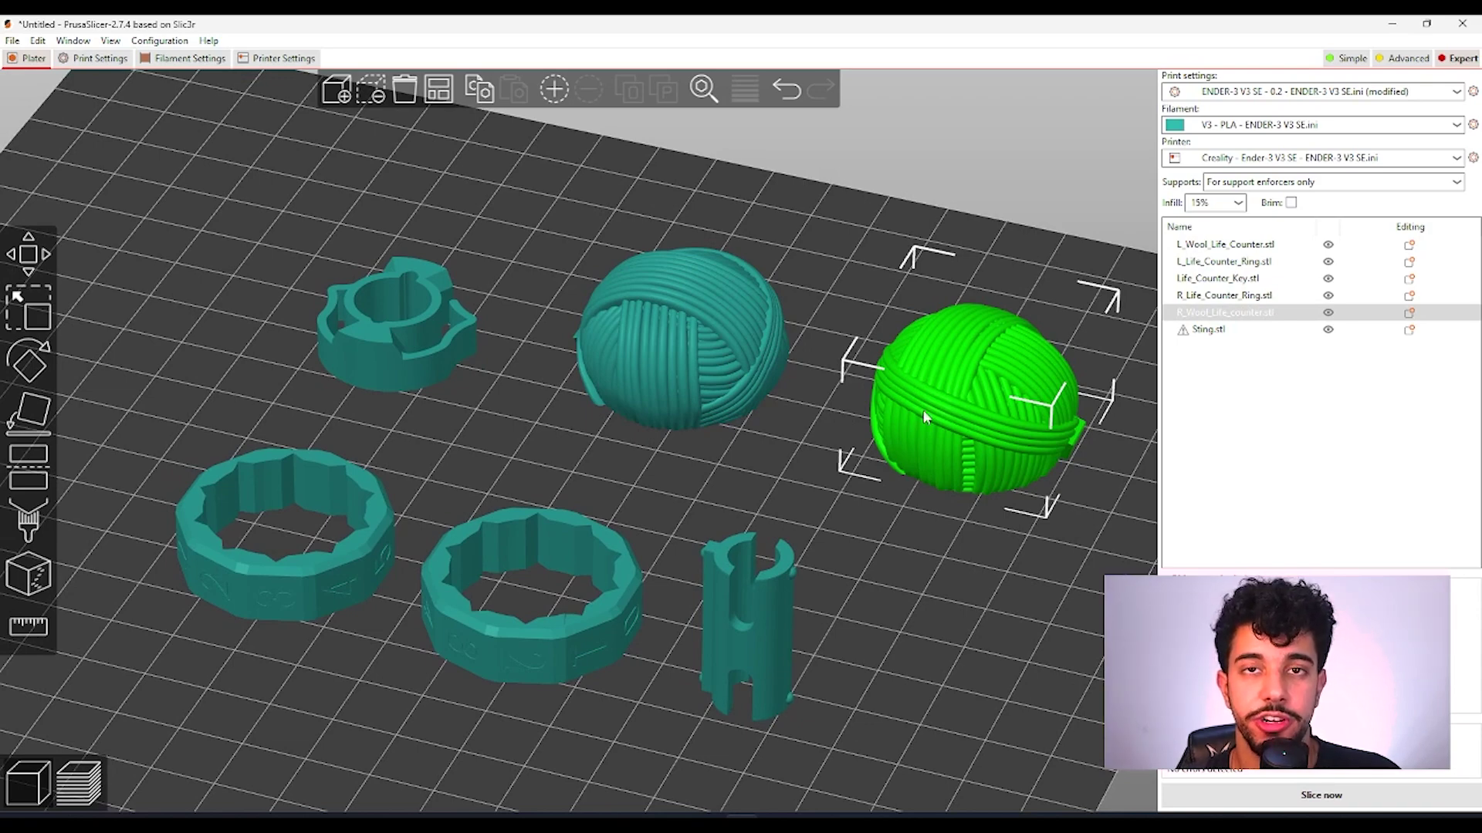
scroll(852, 557, "down", 1)
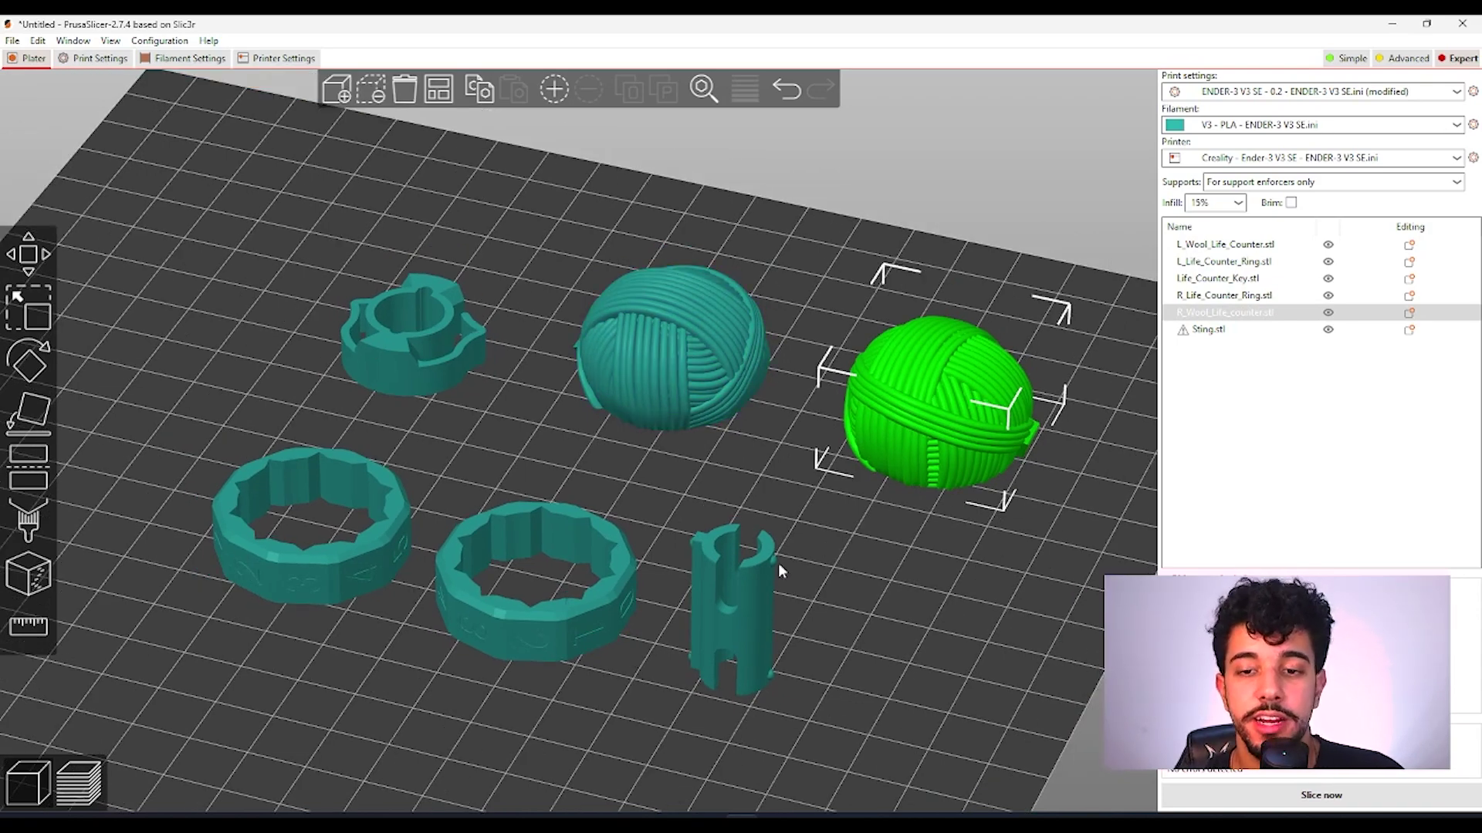
left_click_drag(1035, 650, 1024, 657)
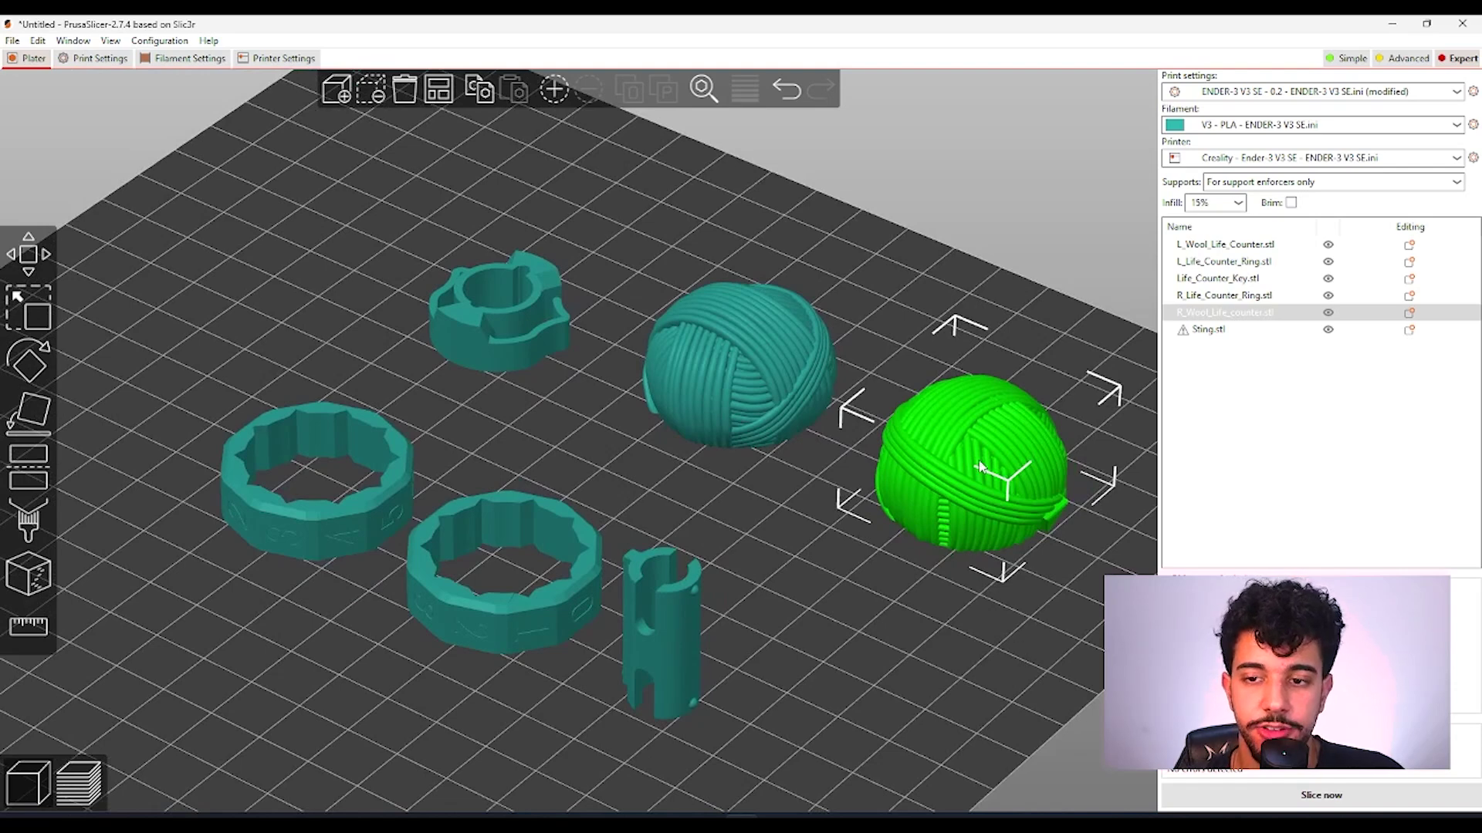
left_click(803, 396)
left_click(931, 437)
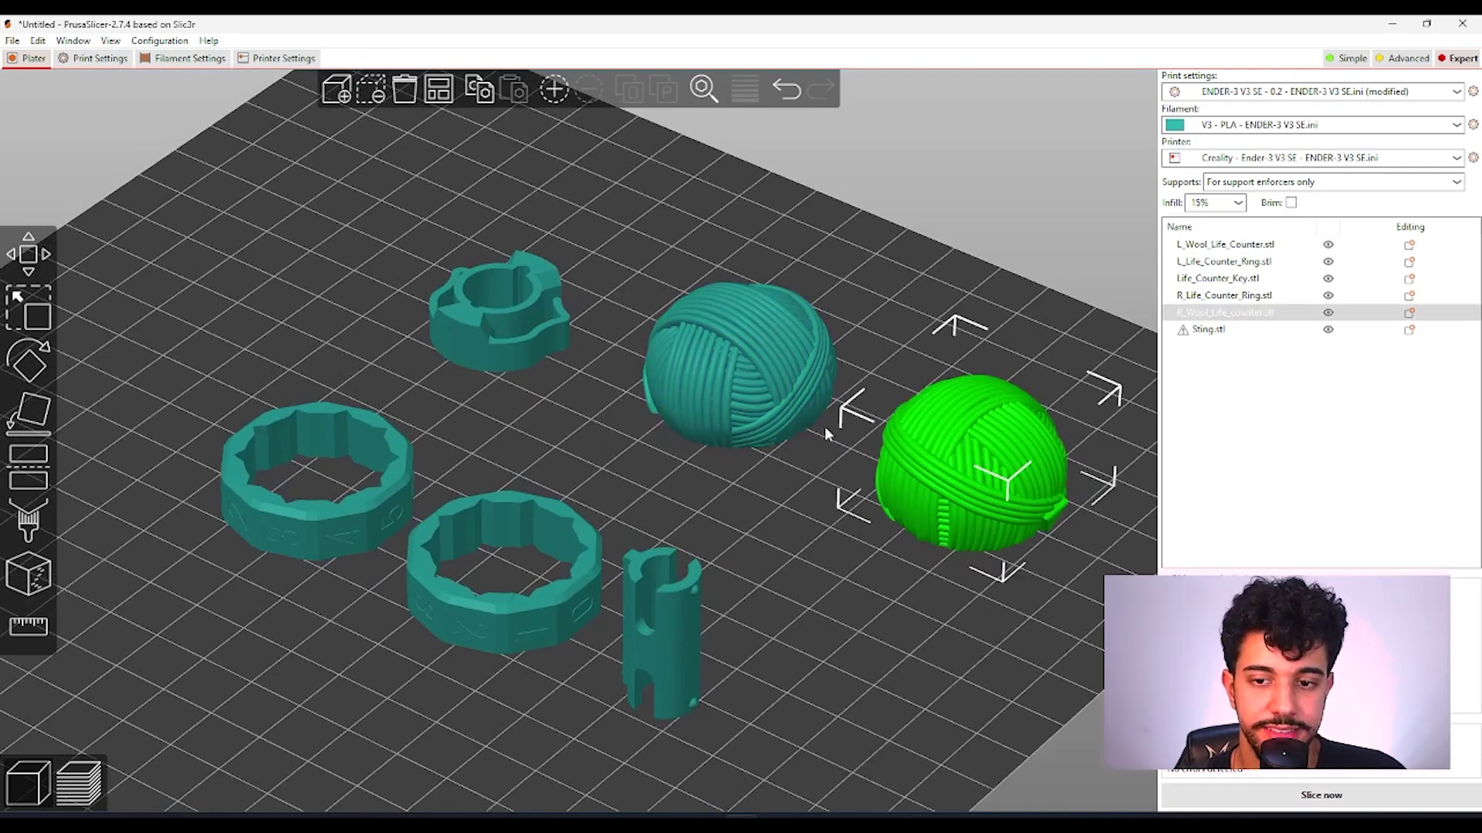
Step: Add Fuzzy Skin to the left yarn ball: outside walls, 0.3 mm point distance and thickness
right_click(765, 394)
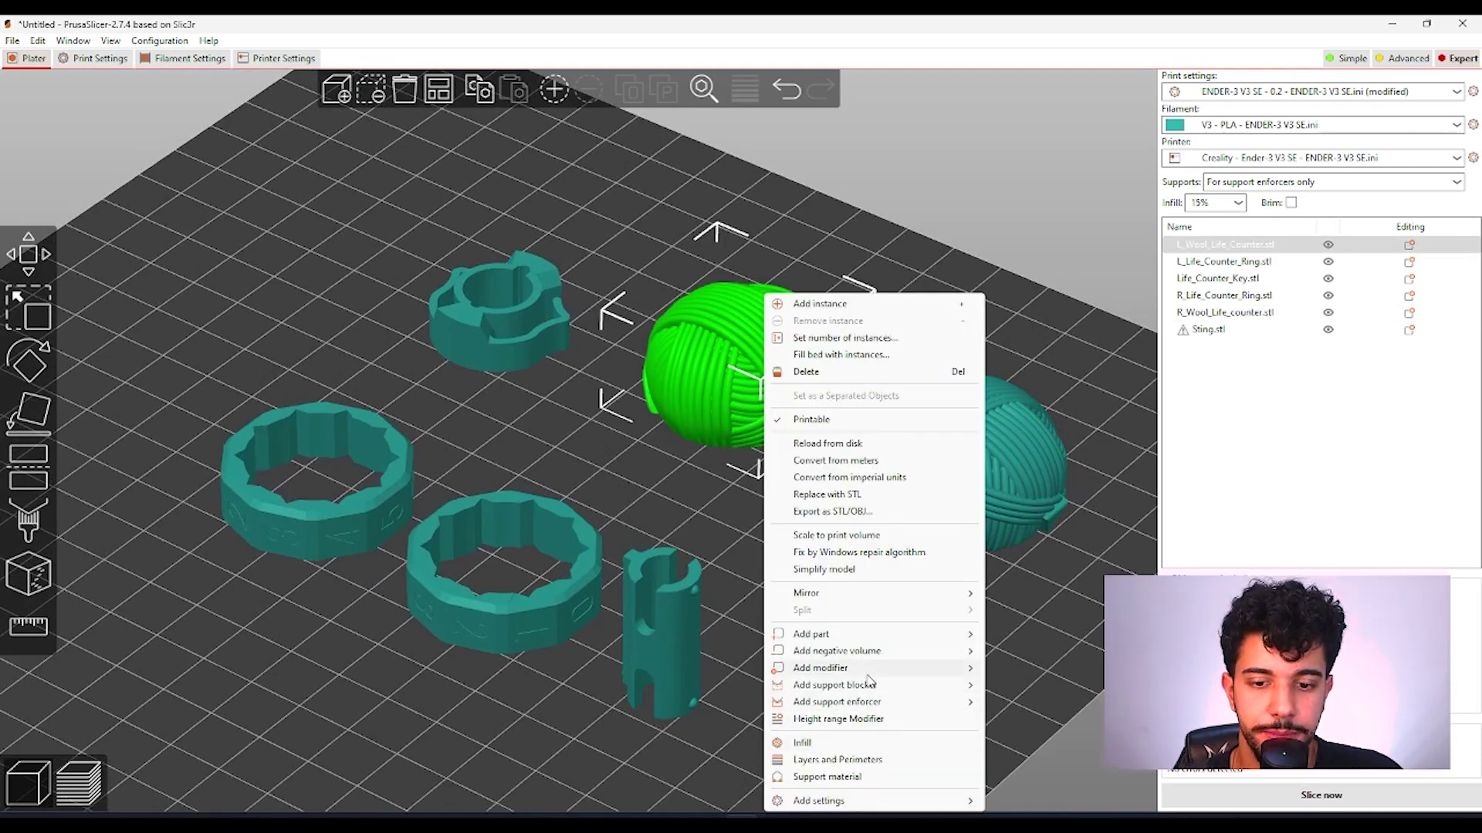
mouse_move(829, 803)
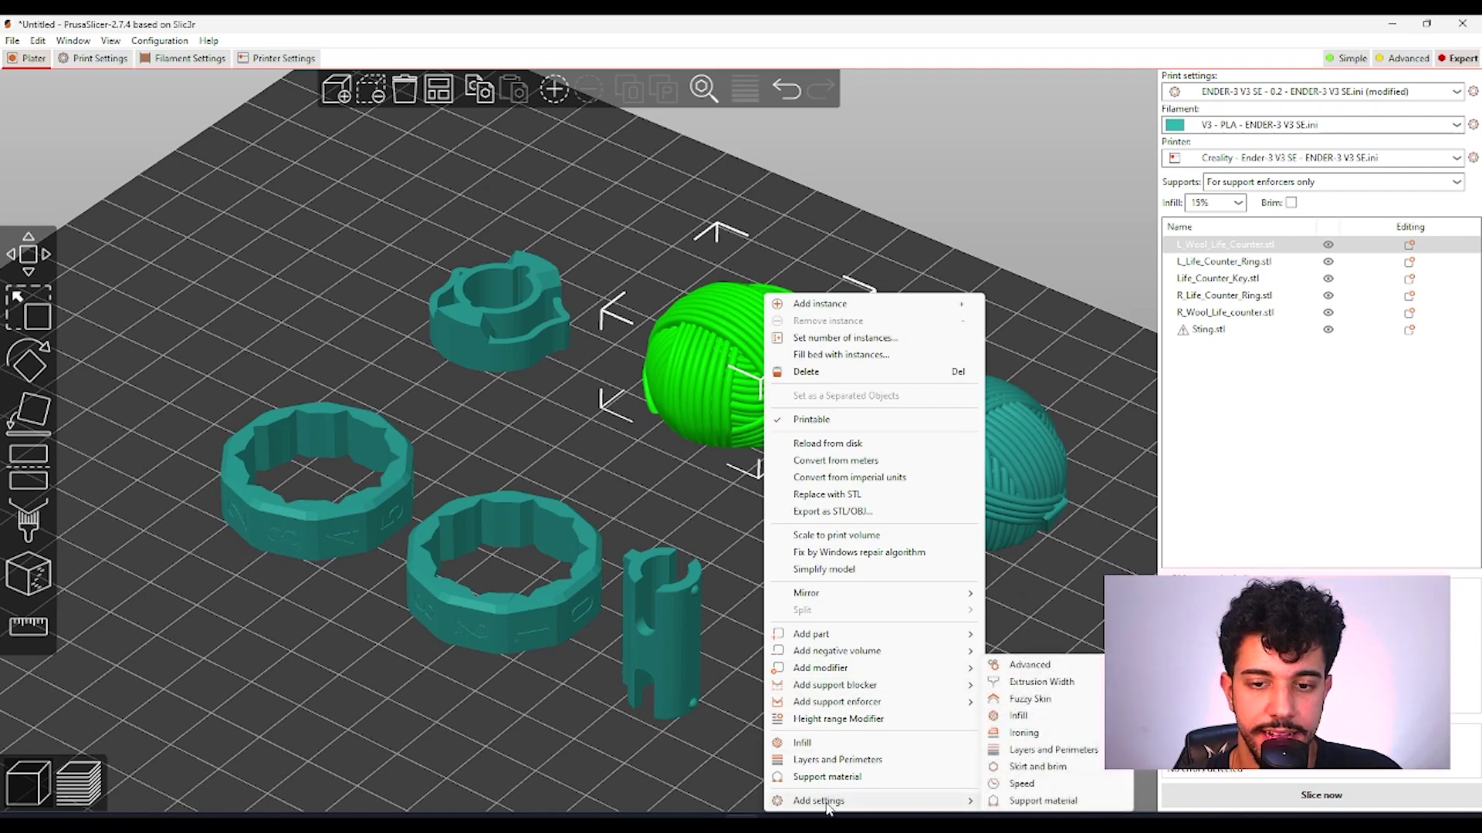
left_click(1021, 698)
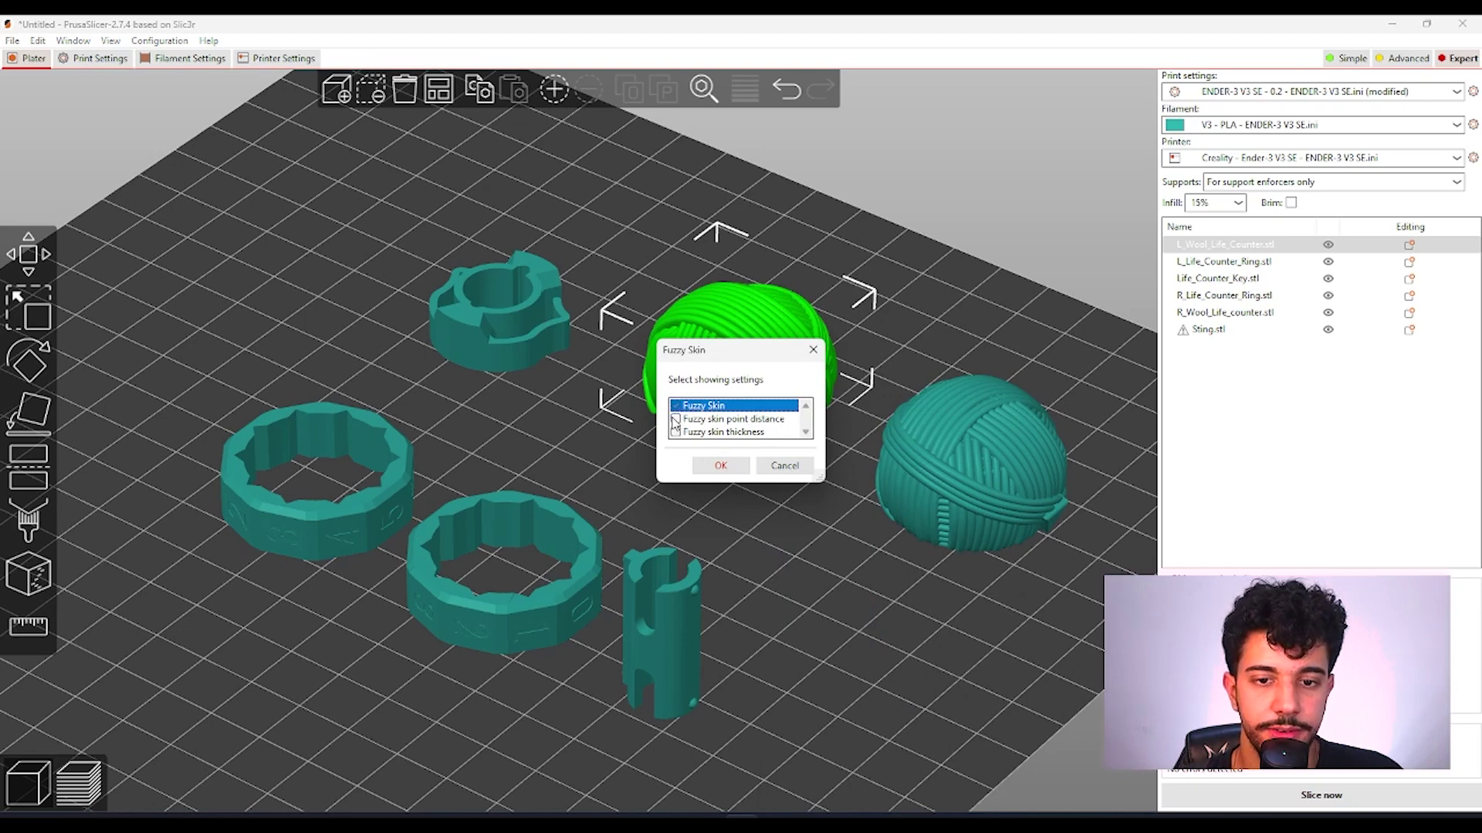
left_click(677, 432)
left_click(719, 465)
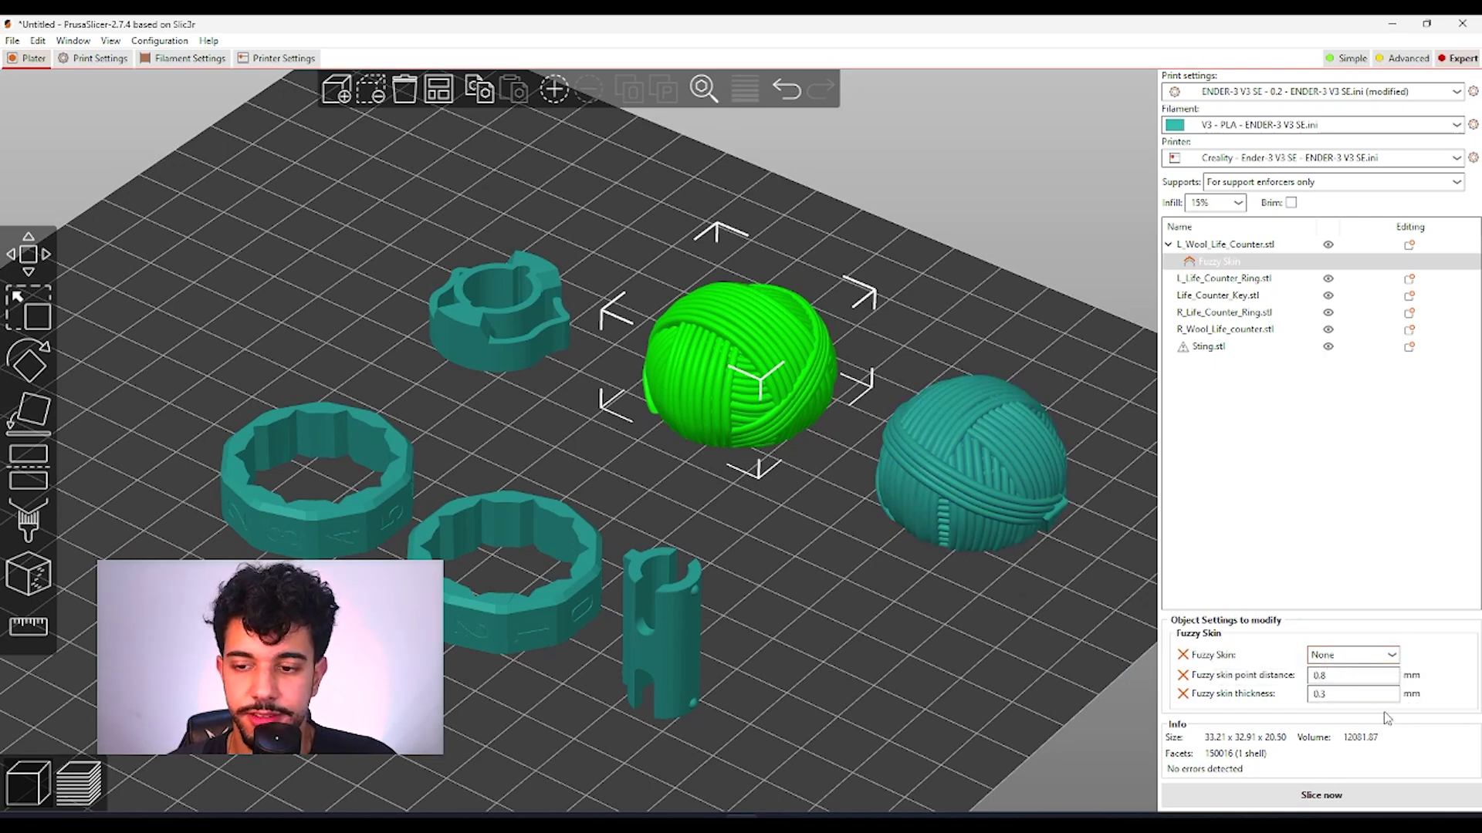
left_click(1377, 656)
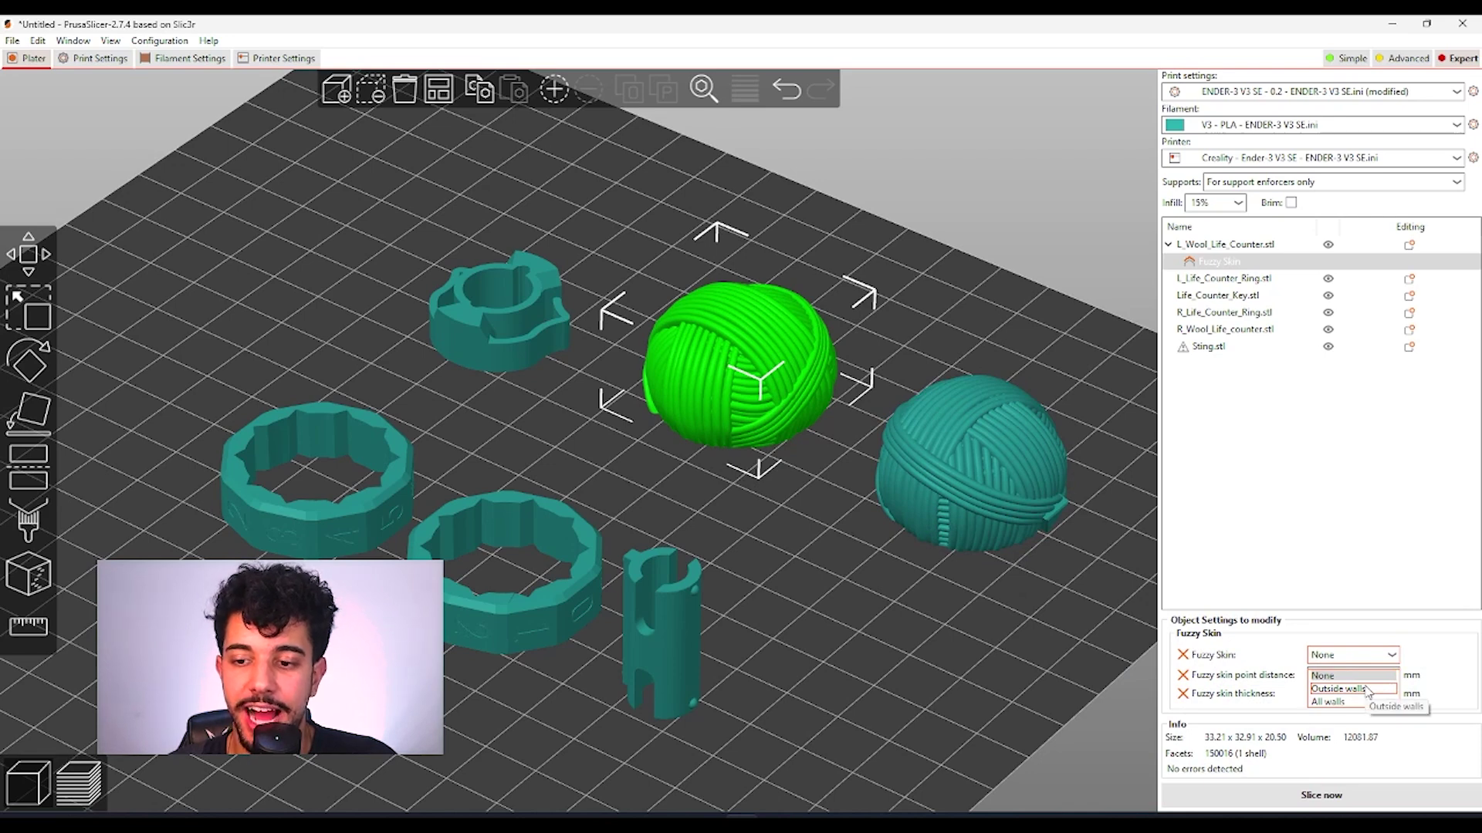
left_click(1368, 687)
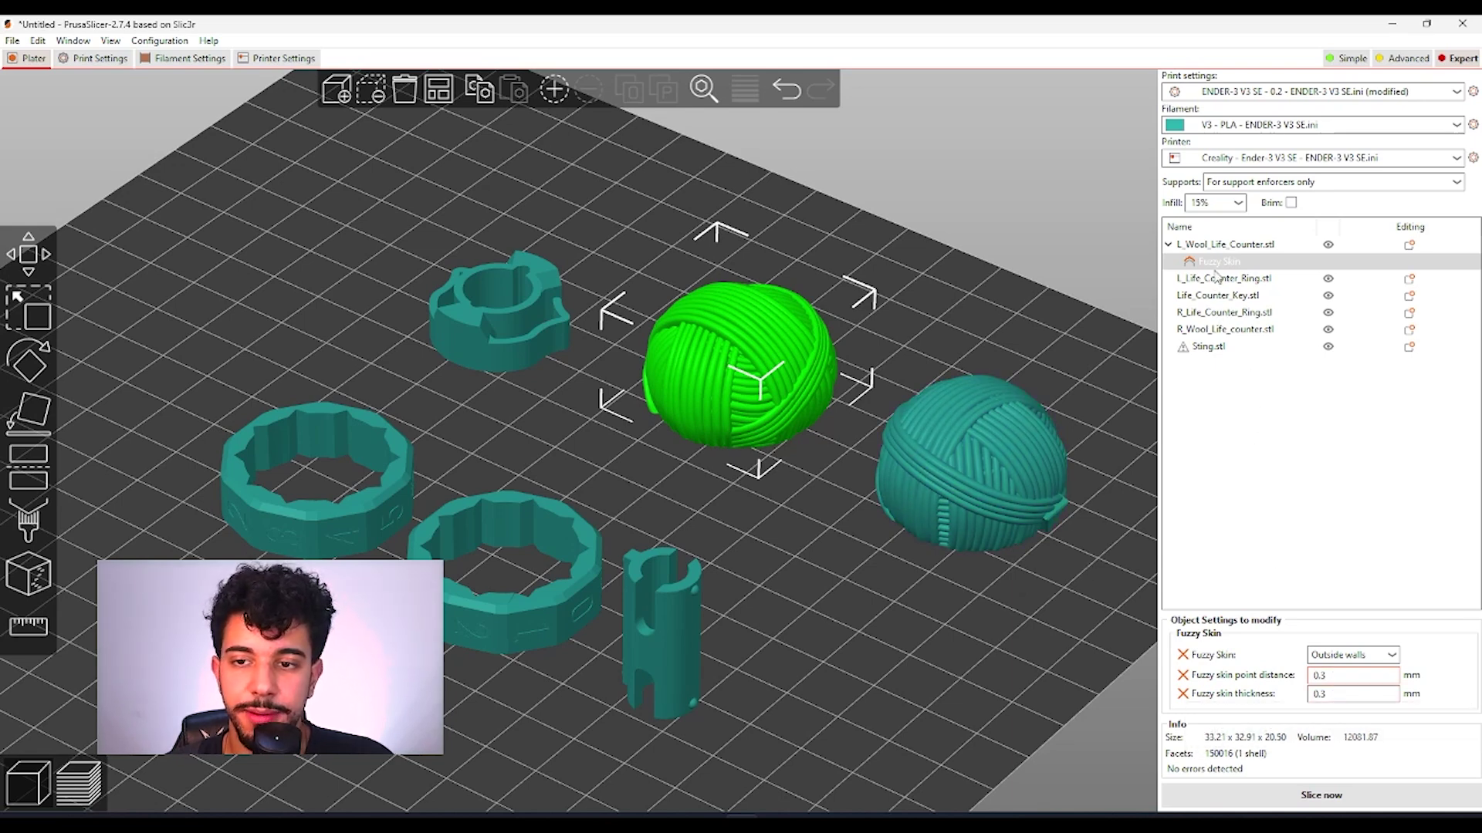
left_click(945, 437)
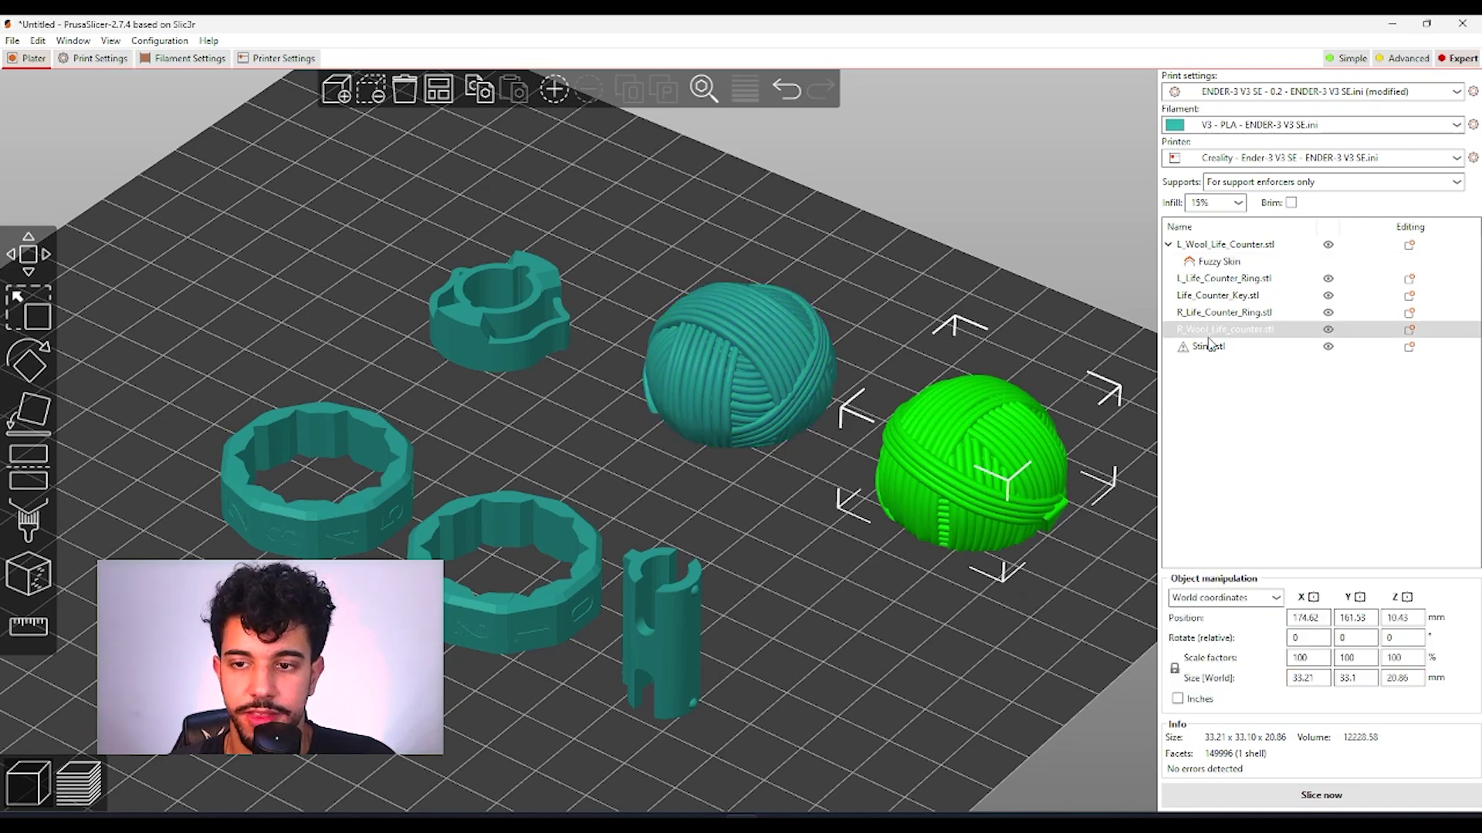
Step: Add Fuzzy Skin settings to the right yarn ball, setting its mode and point distance
right_click(991, 482)
mouse_move(1080, 801)
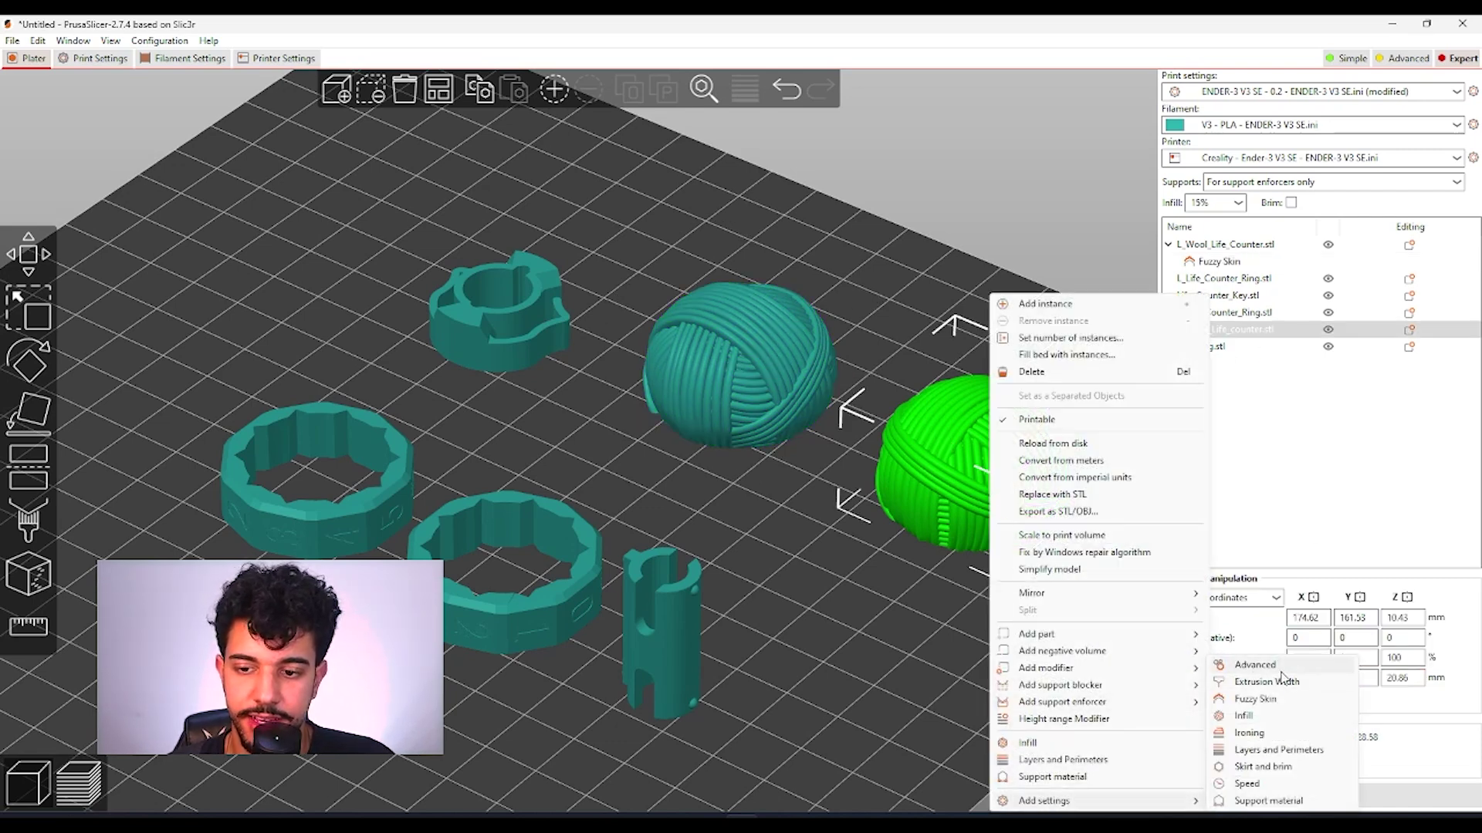
left_click(1264, 699)
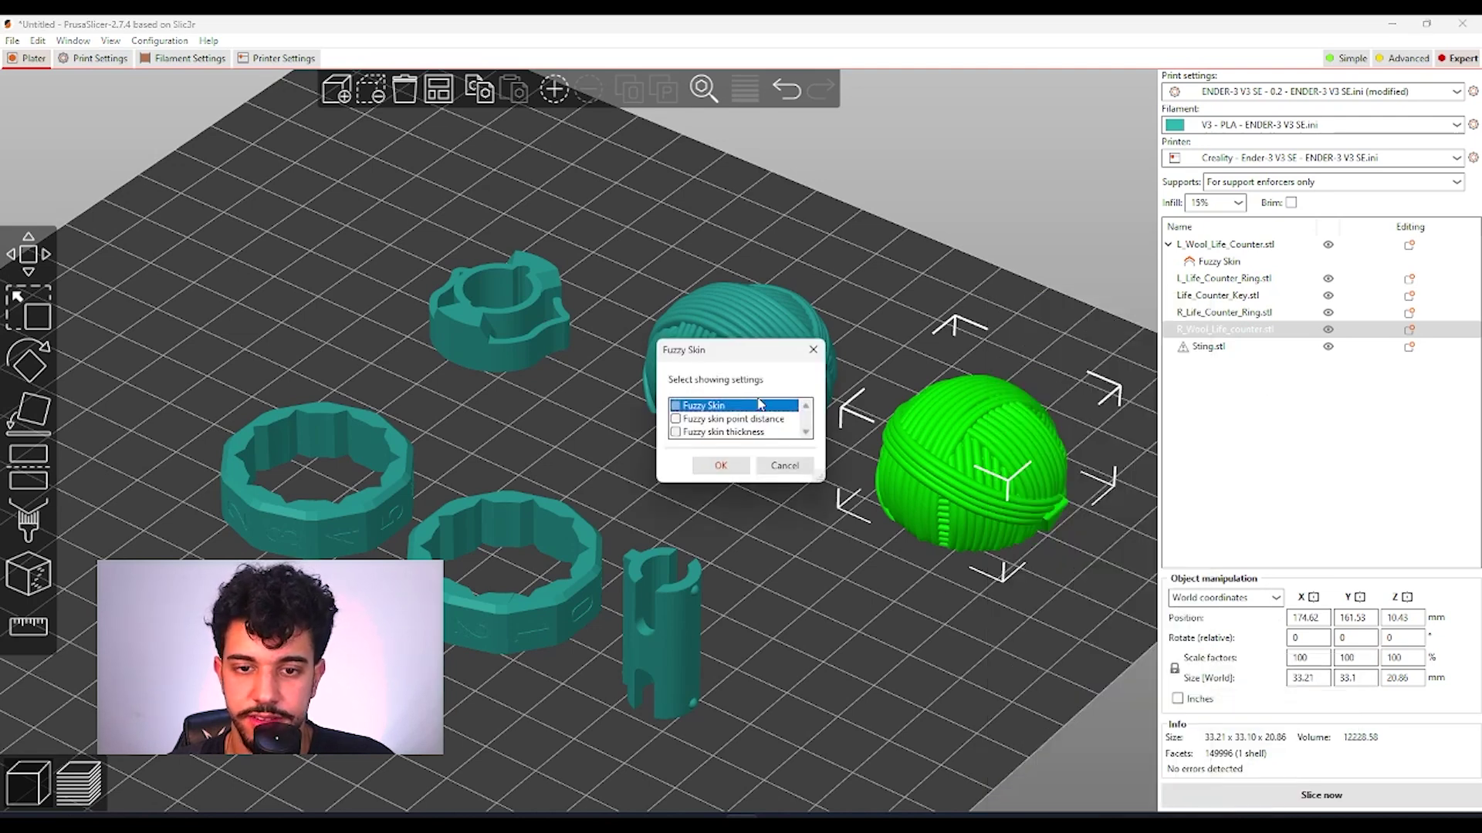
left_click(675, 405)
left_click(675, 432)
left_click(733, 467)
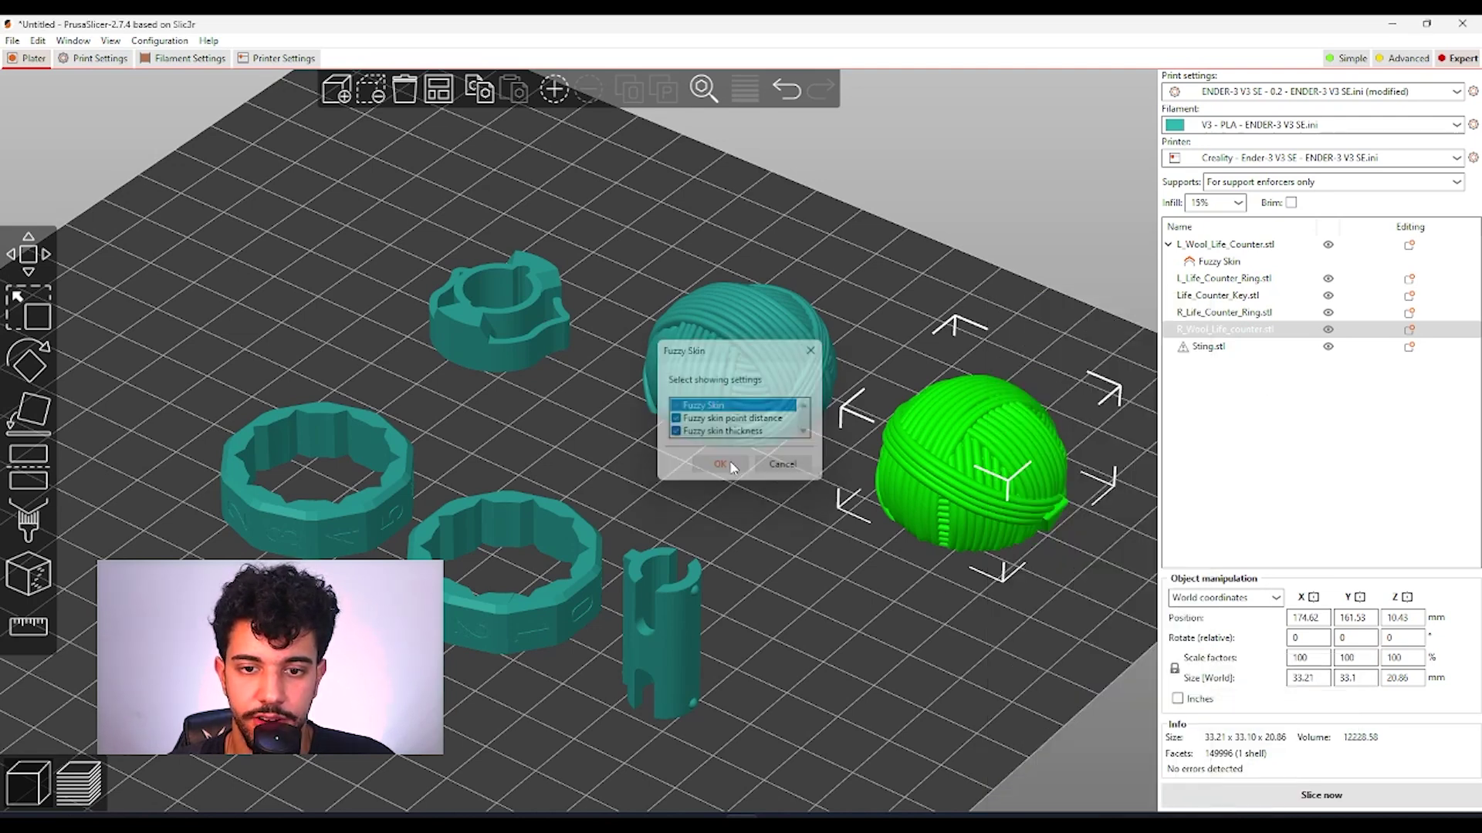
double_click(1331, 676)
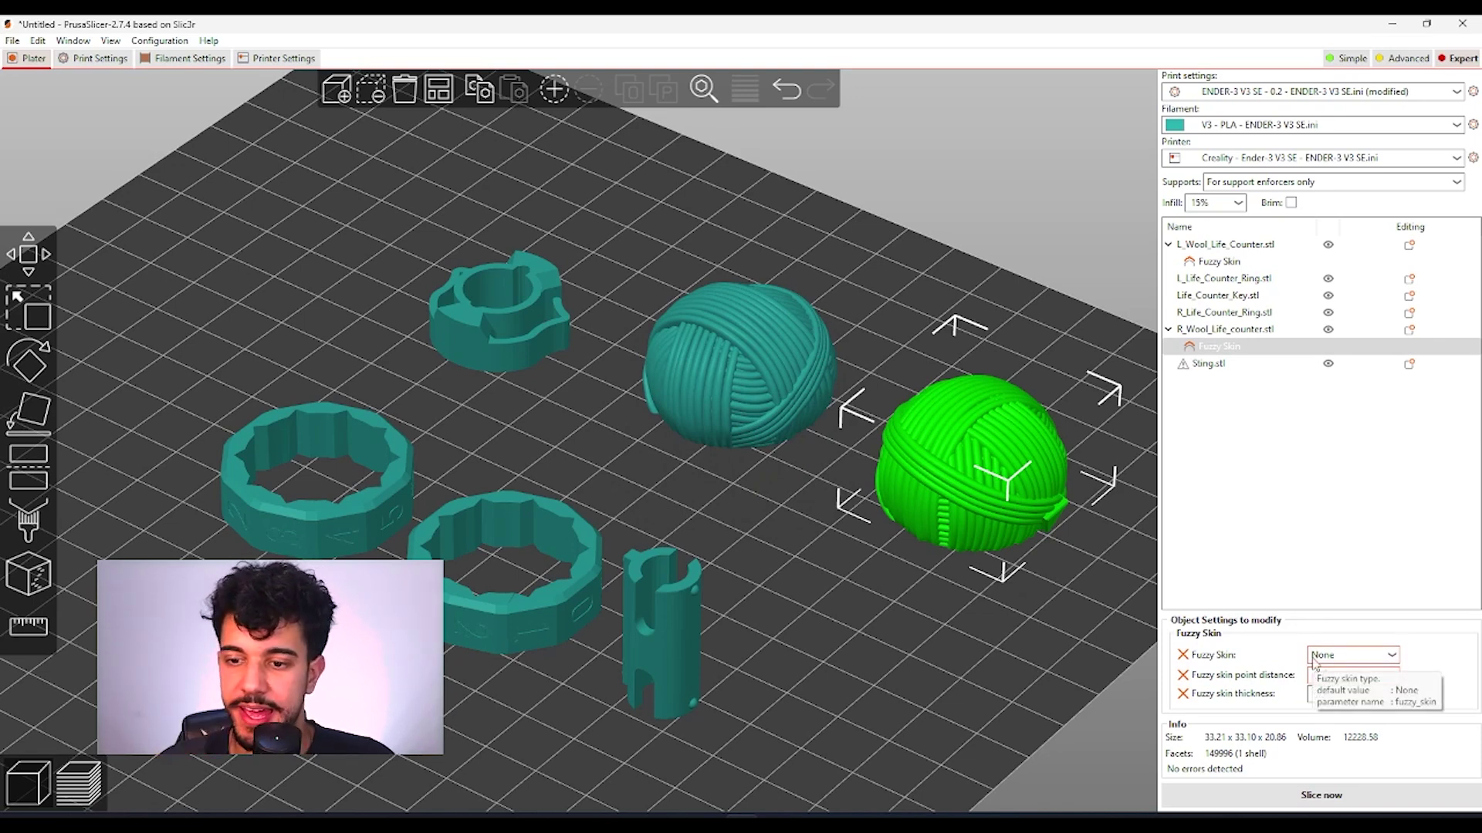
left_click(1314, 662)
left_click(1342, 683)
Step: Select the key part and drag it rightward, away from the ring
left_click(1240, 509)
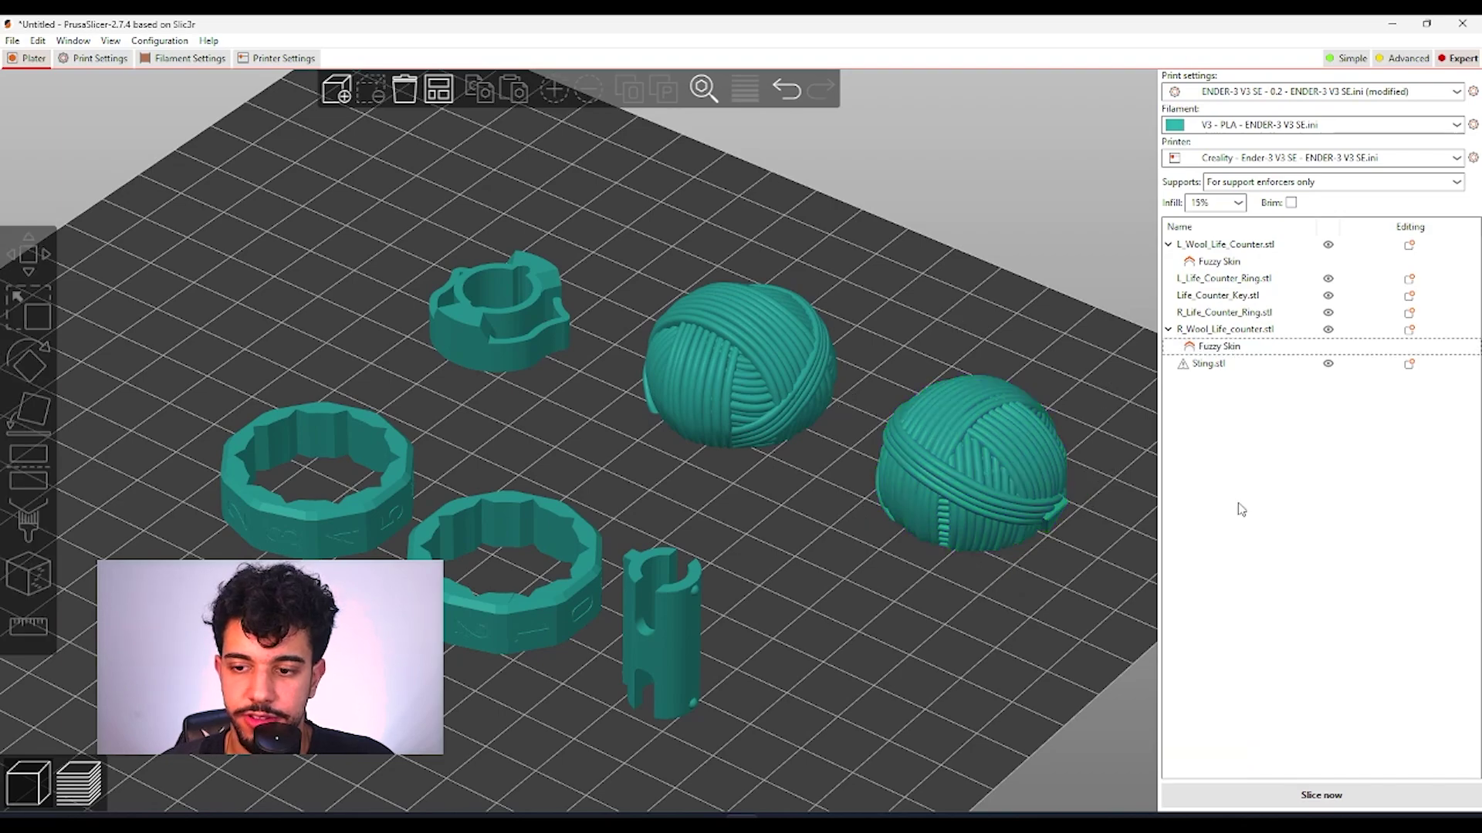
left_click_drag(931, 647, 898, 654)
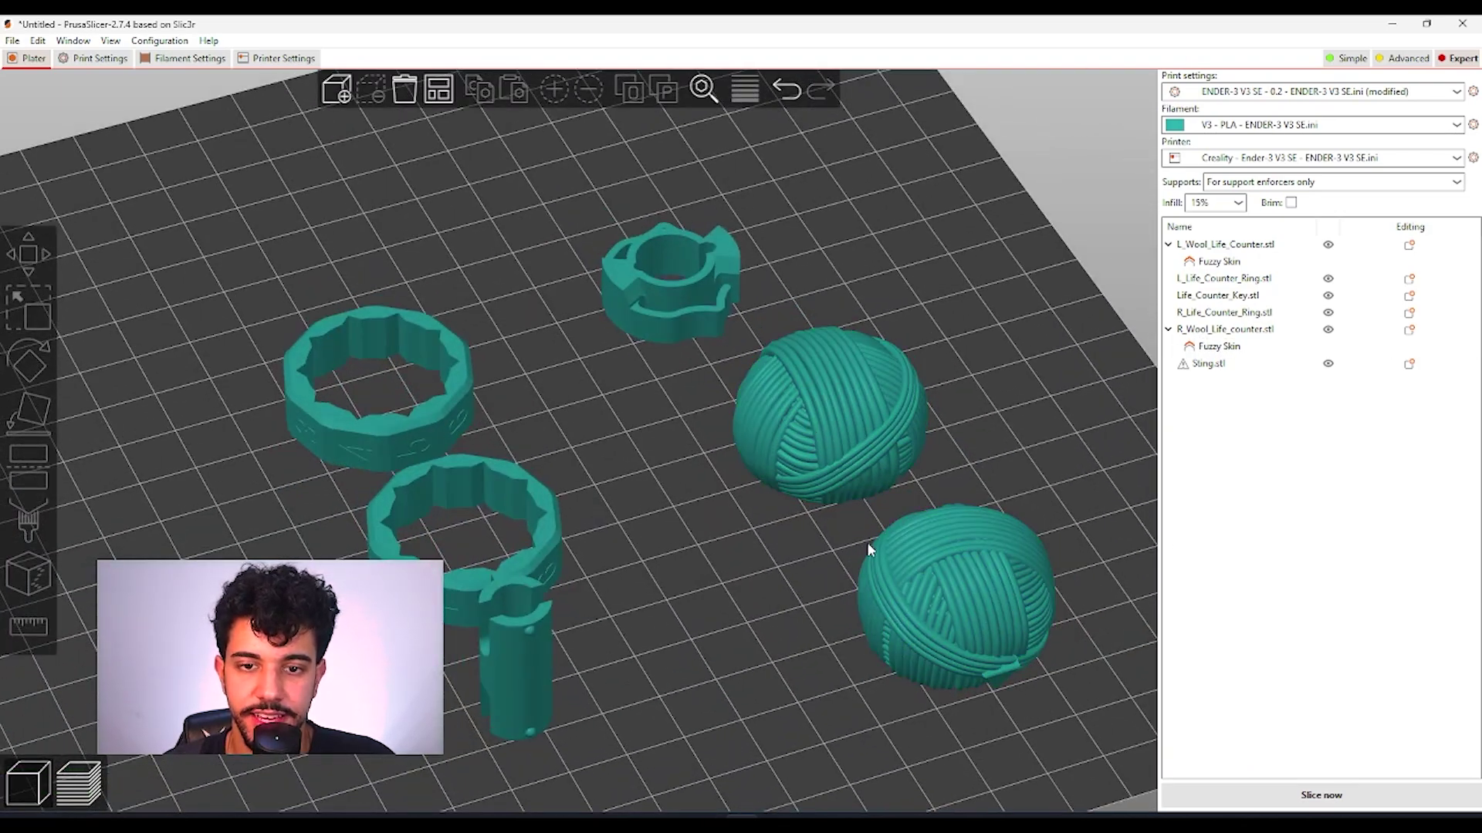
left_click_drag(918, 359, 935, 301)
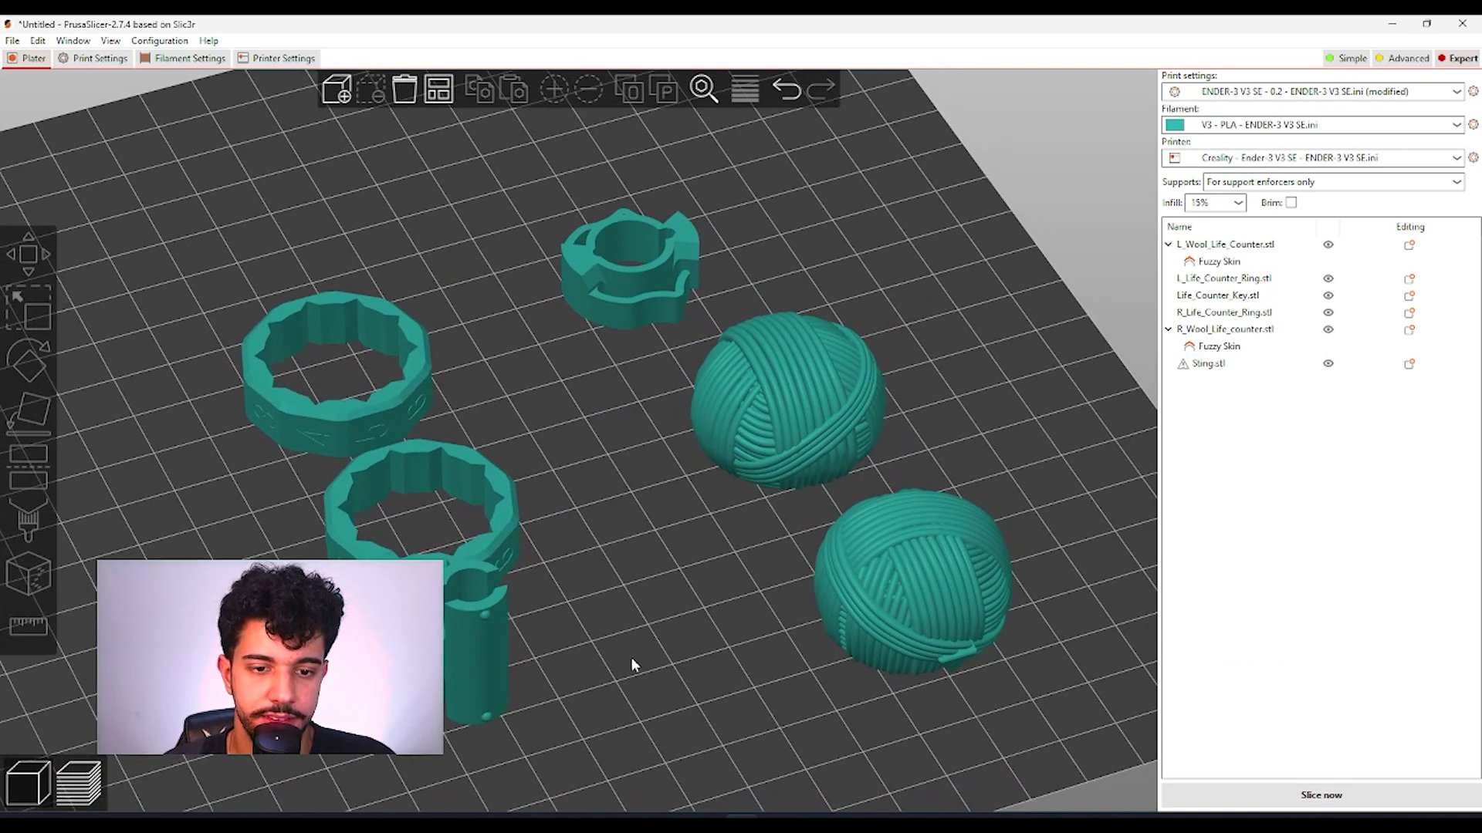
left_click_drag(482, 662, 610, 658)
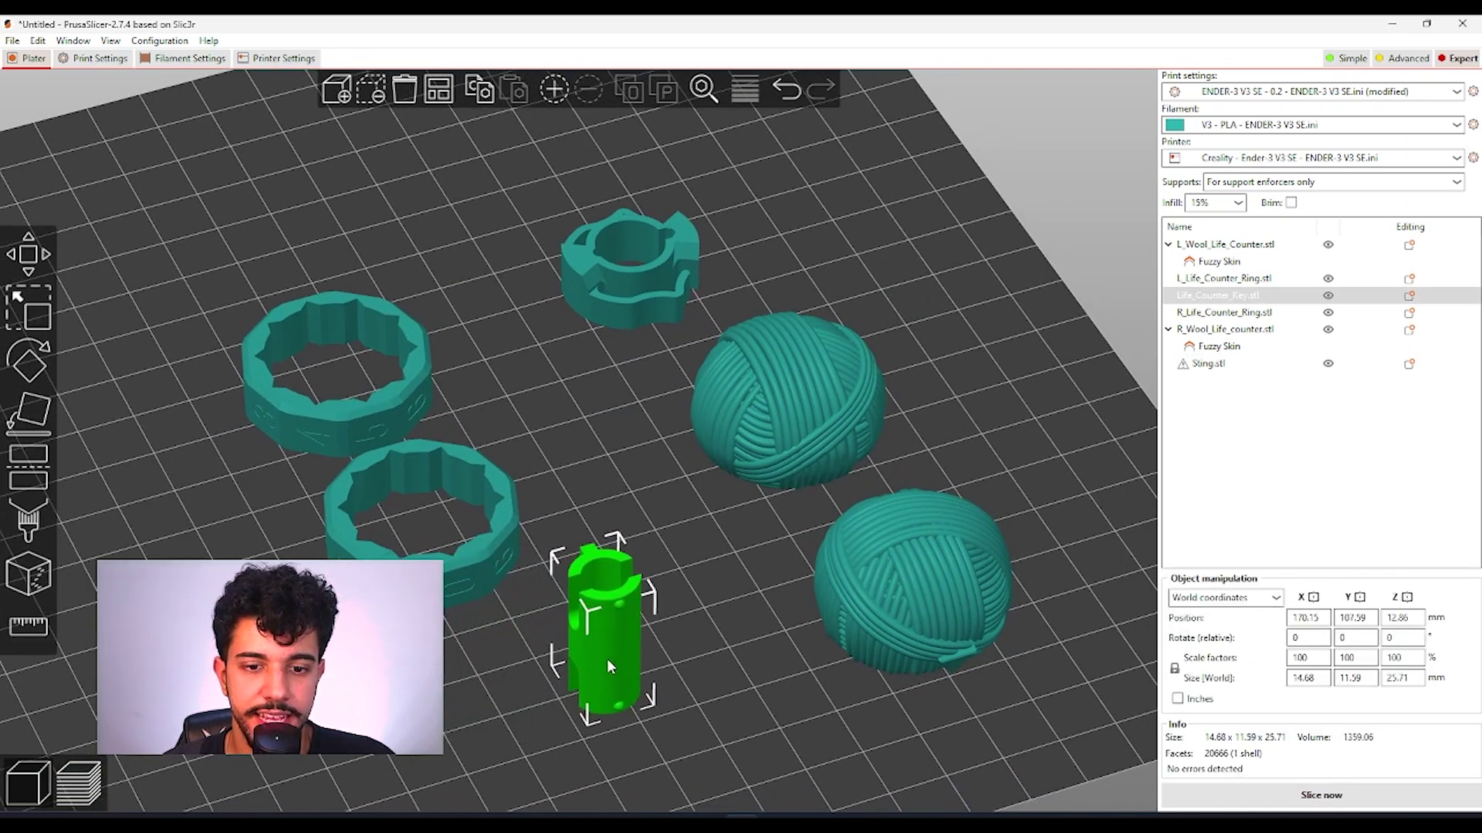
Step: Give Life_Counter_Key.stl a Skirt and brim override: outer brim only, 5 mm wide
right_click(1268, 302)
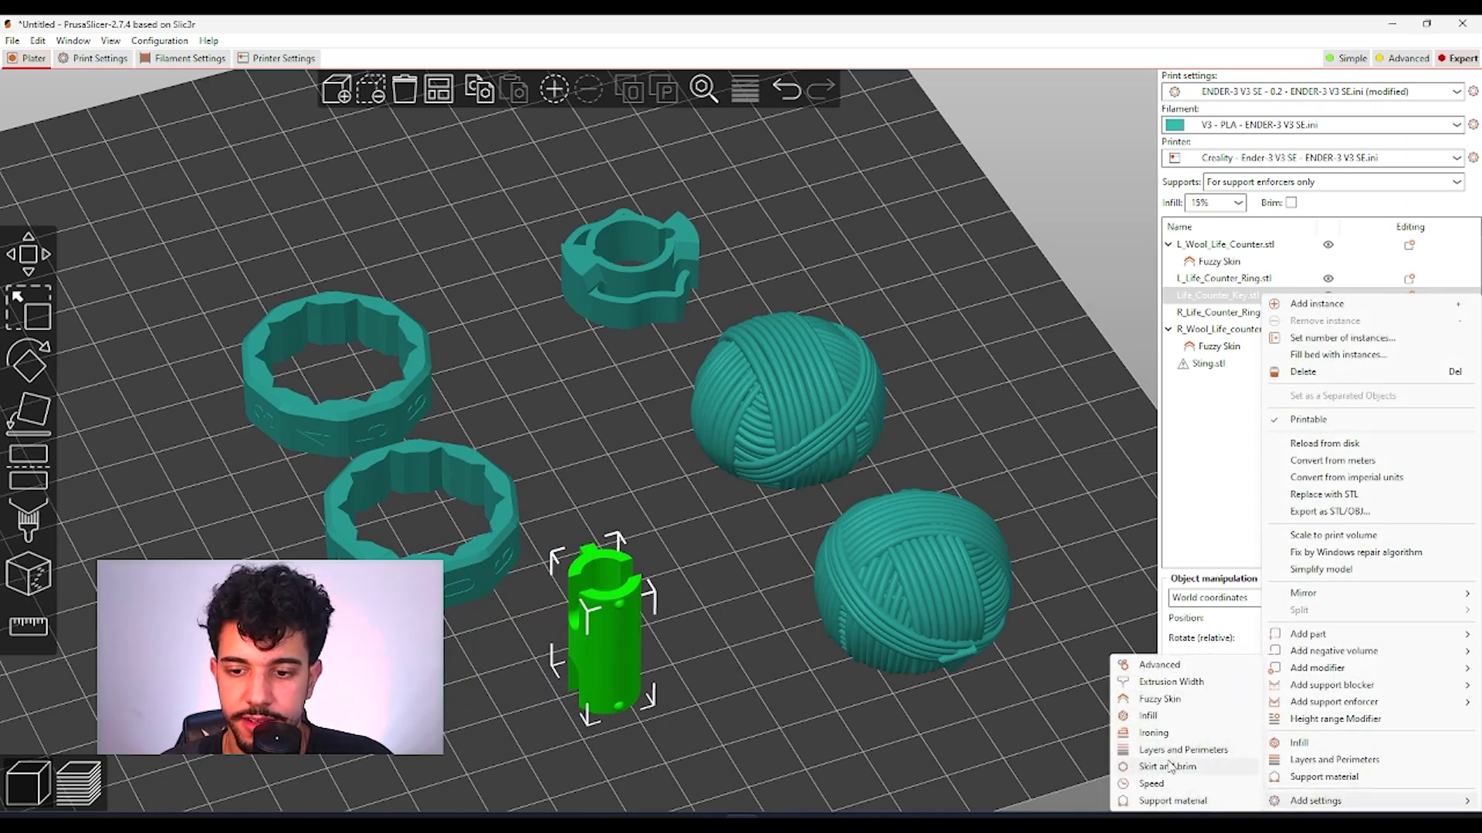
left_click(1171, 765)
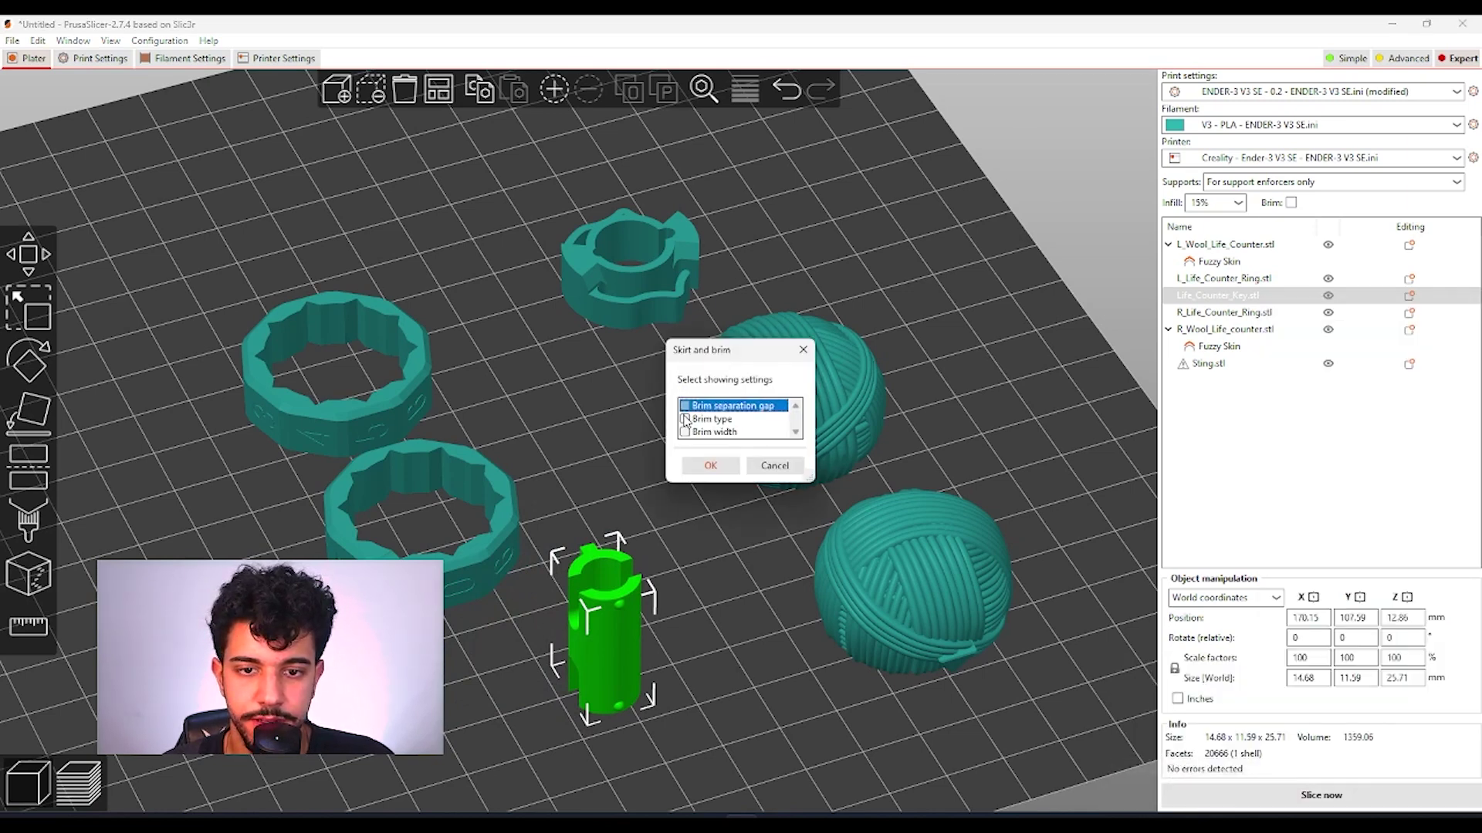
left_click(710, 466)
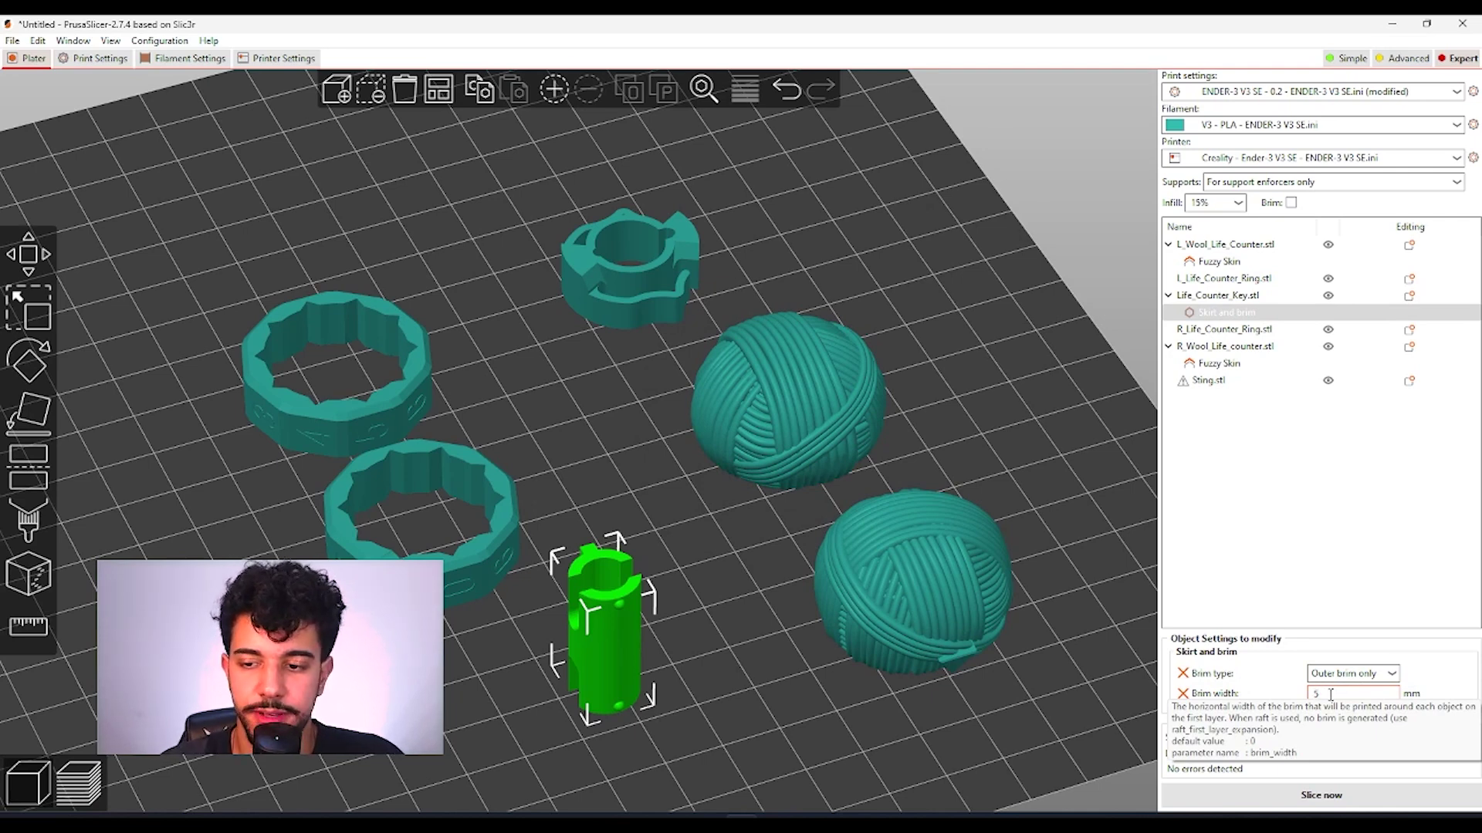
left_click(1237, 593)
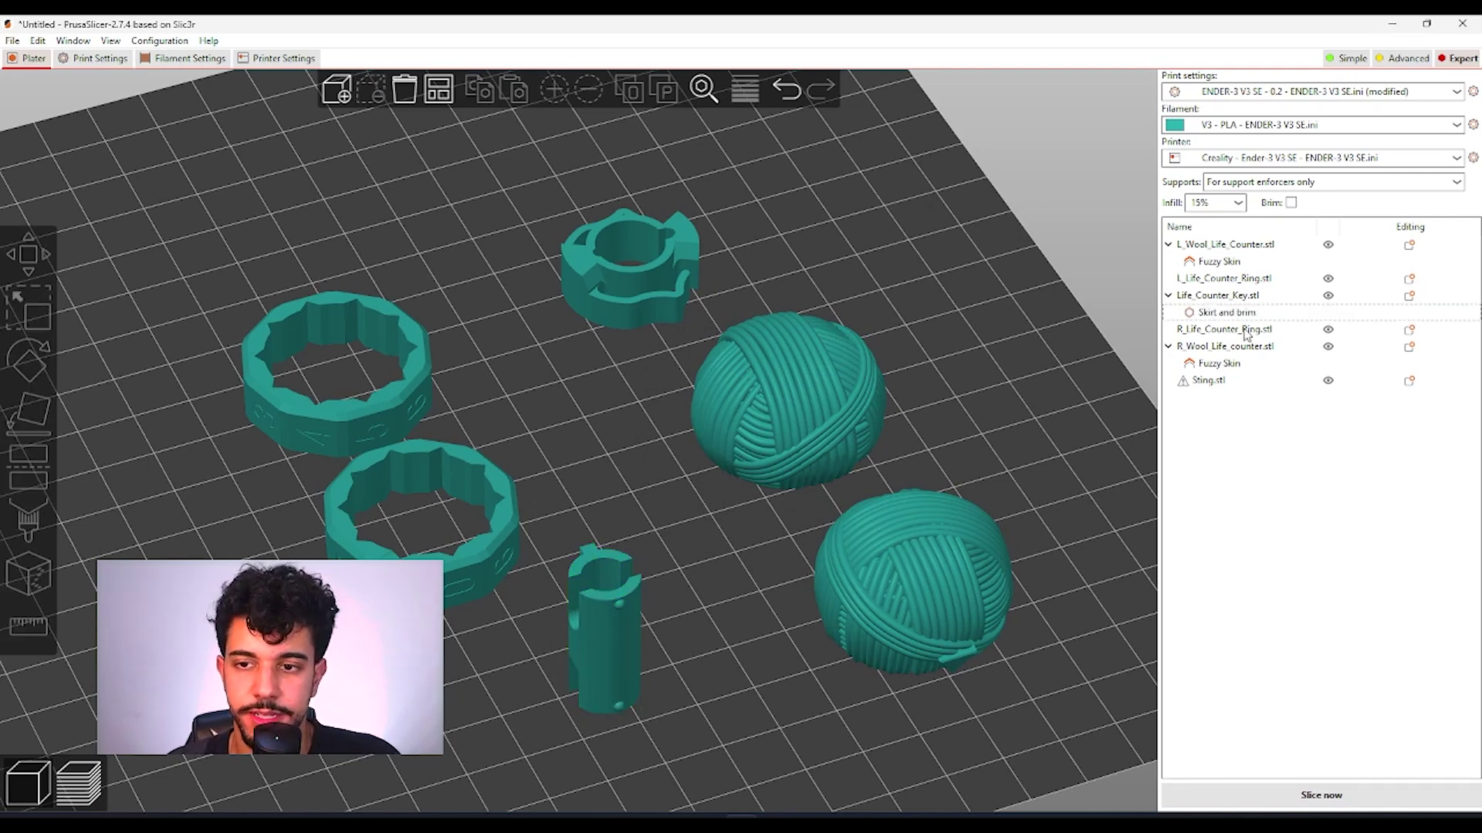
left_click_drag(920, 688, 892, 651)
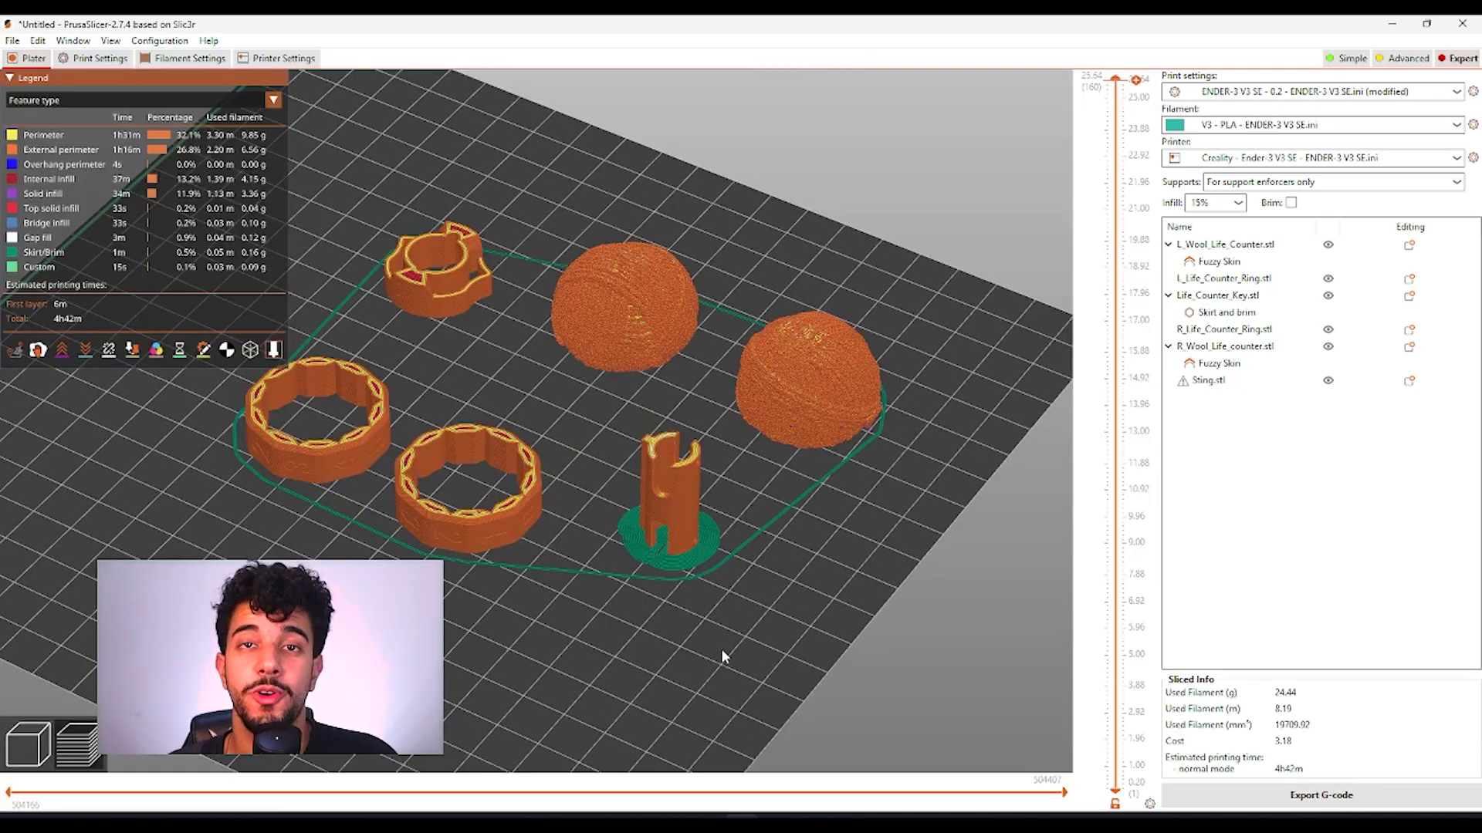
Step: Orbit, pan and zoom the sliced preview to inspect the fuzzy yarn balls and key brim
left_click_drag(720, 648, 824, 650)
middle_click_drag(827, 652, 773, 619)
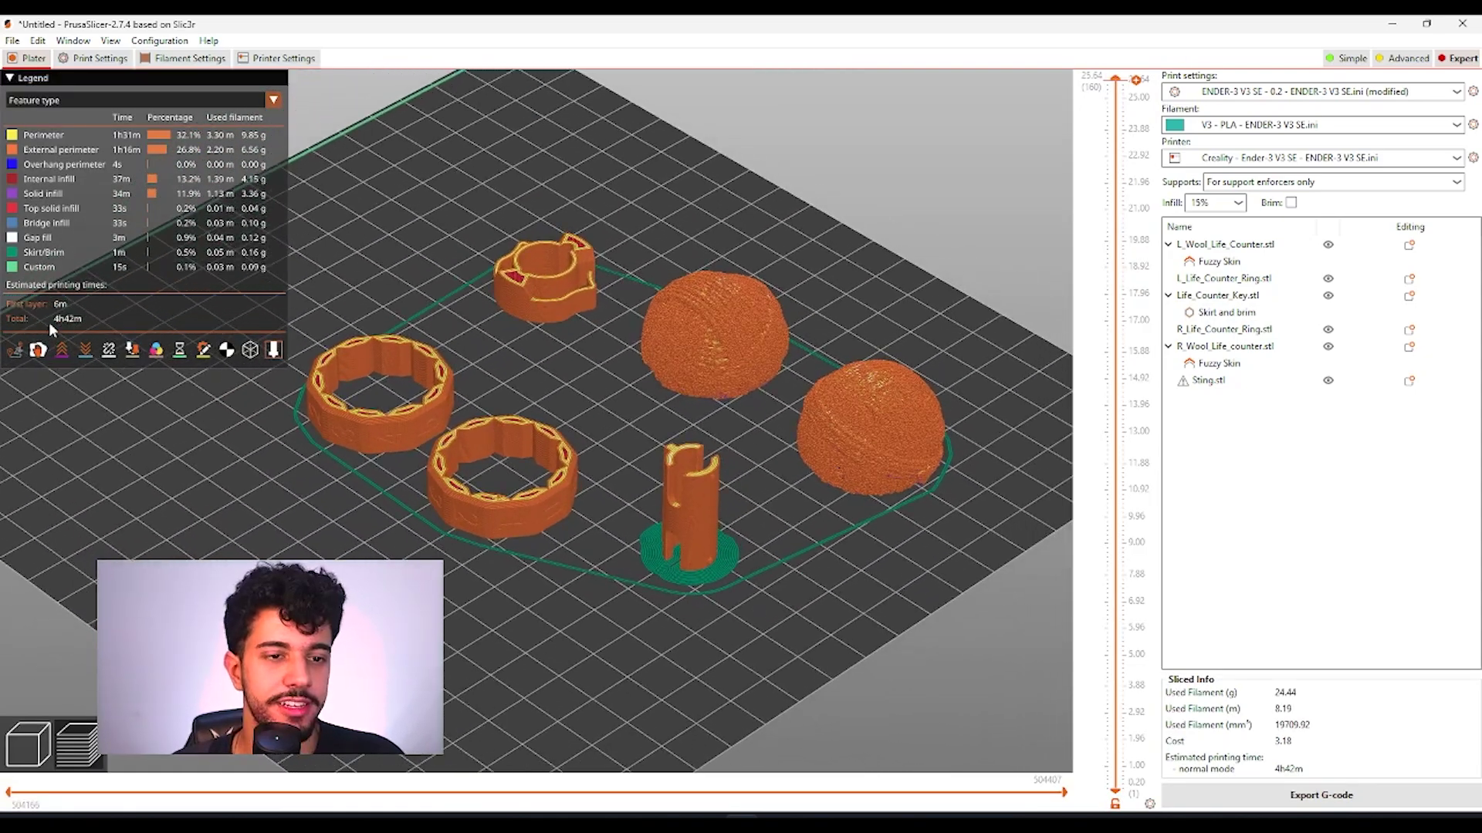
left_click_drag(578, 608, 691, 353)
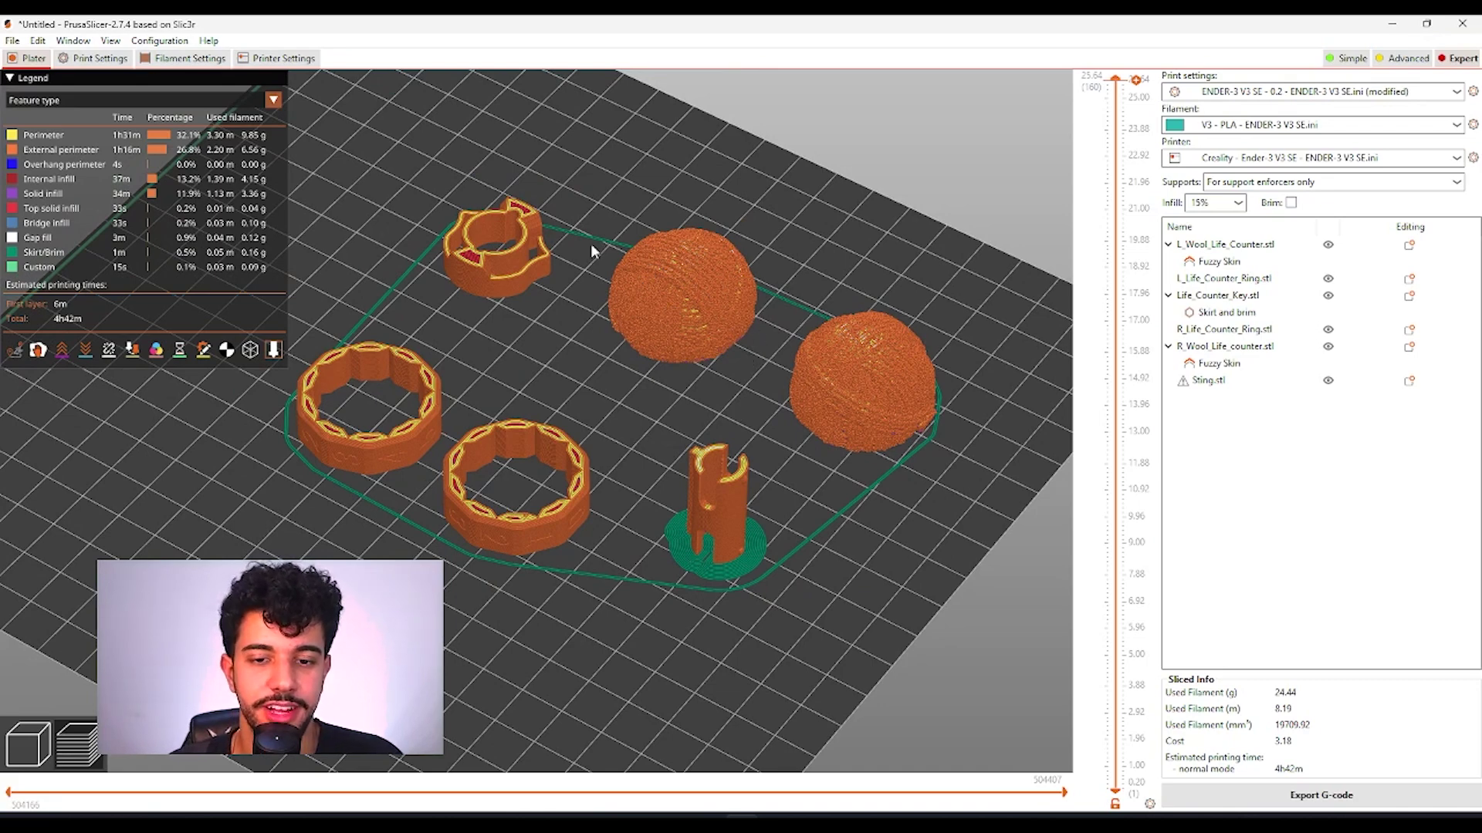
scroll(795, 594, "up", 4)
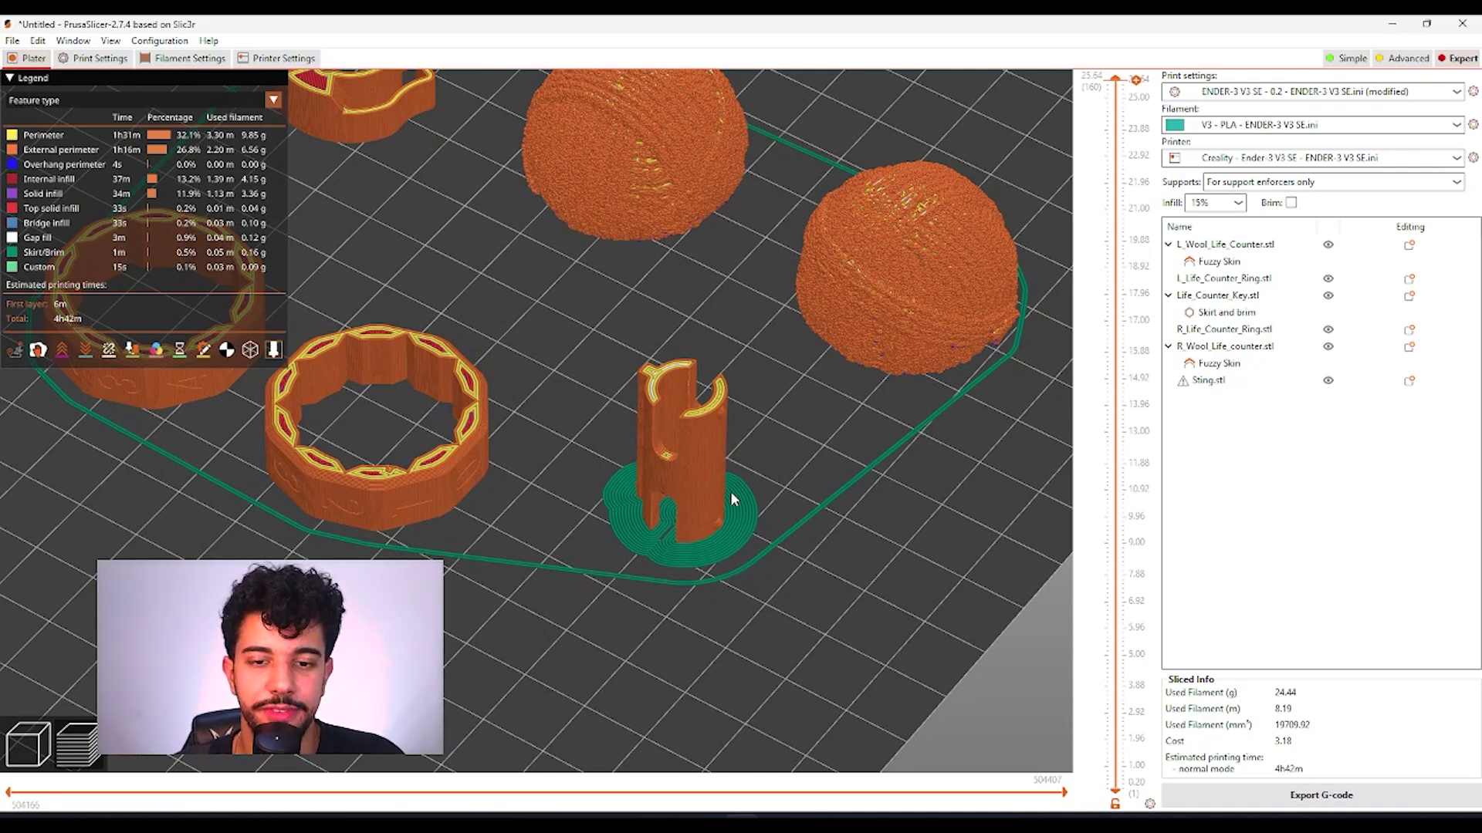
scroll(819, 561, "down", 6)
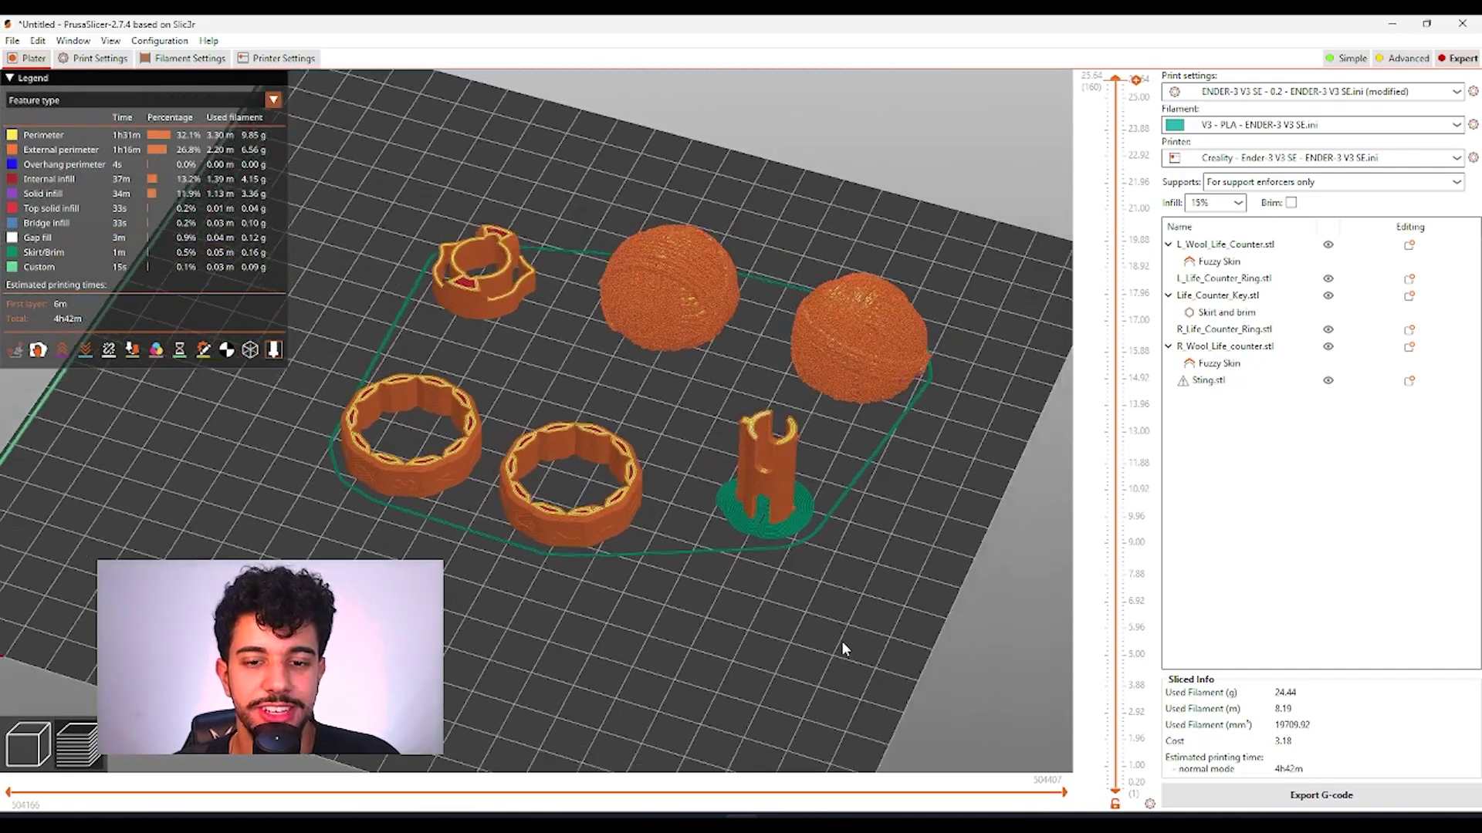